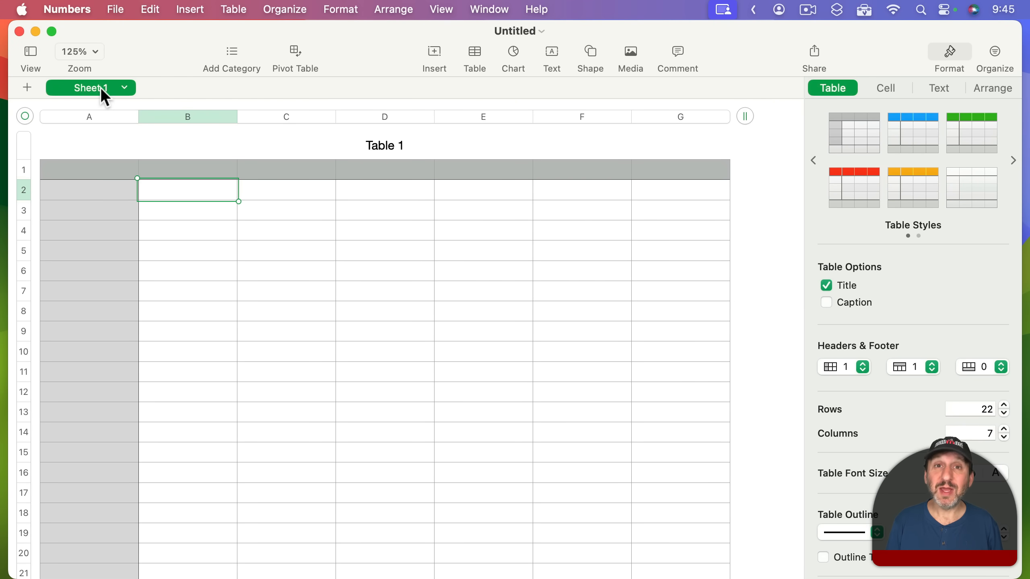
Set the whole table's number of header columns to 0
{"action": "left_click", "coordinate": [25, 118]}
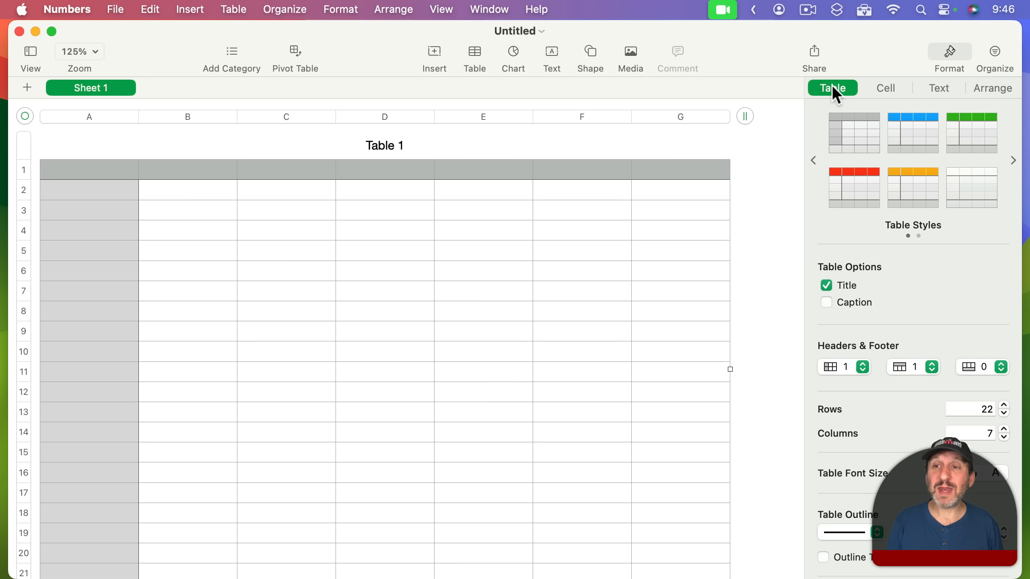
{"action": "left_click", "coordinate": [857, 364]}
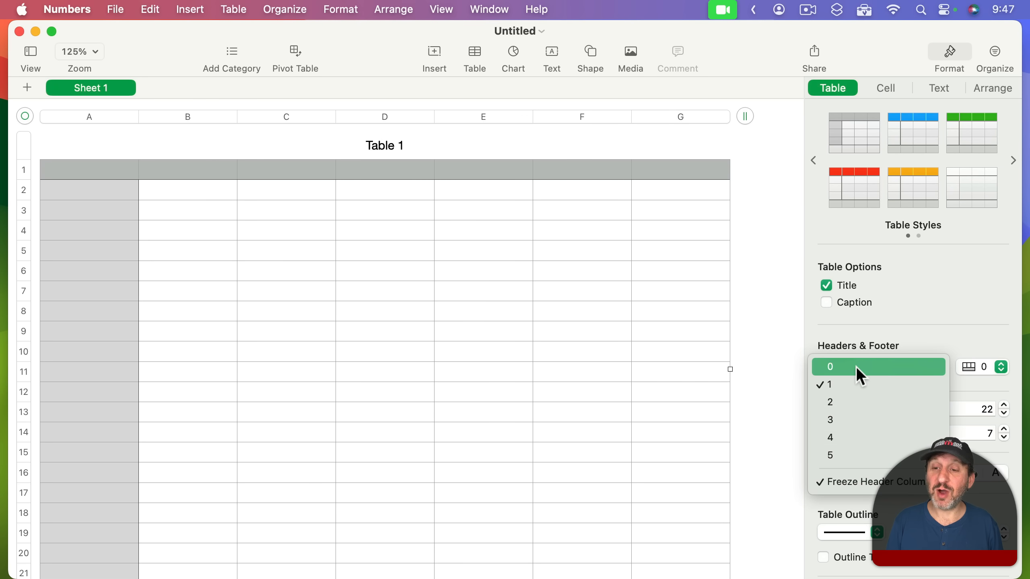
{"action": "left_click", "coordinate": [856, 366]}
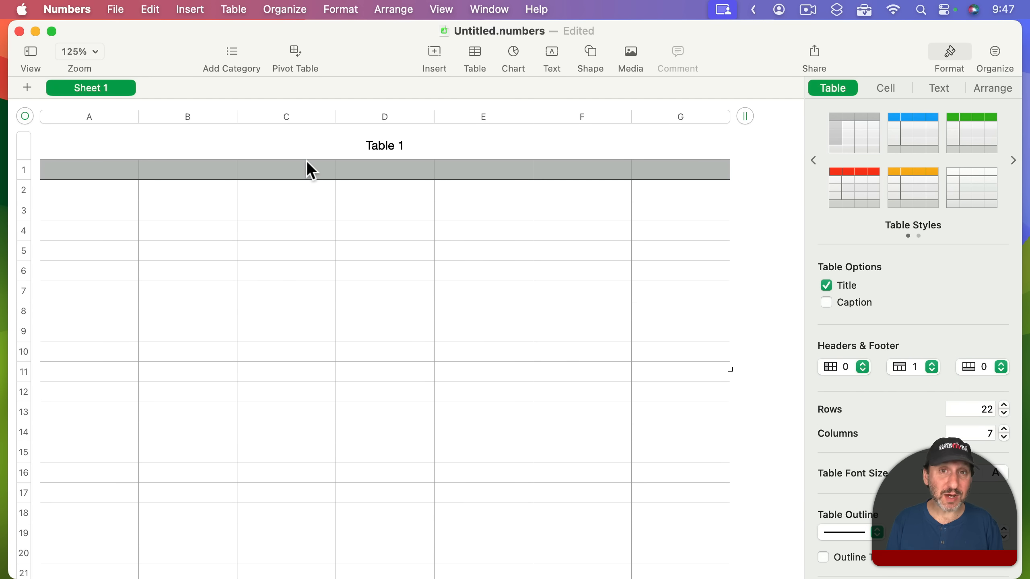
Enter the headers Date, Description, Amount, Category and Notes in cells A1 to E1
{"action": "left_click", "coordinate": [99, 171]}
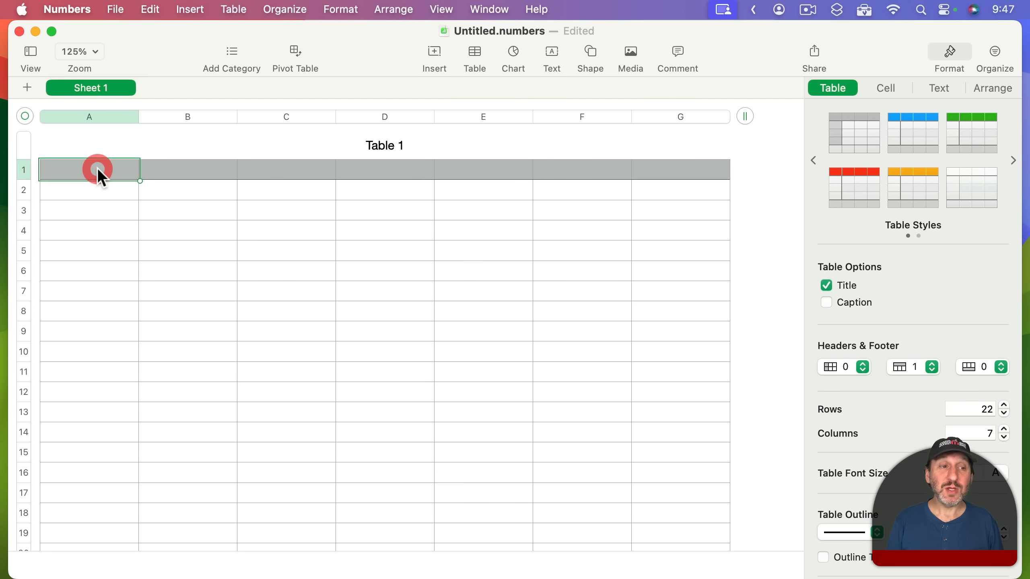
{"action": "type", "text": "Date"}
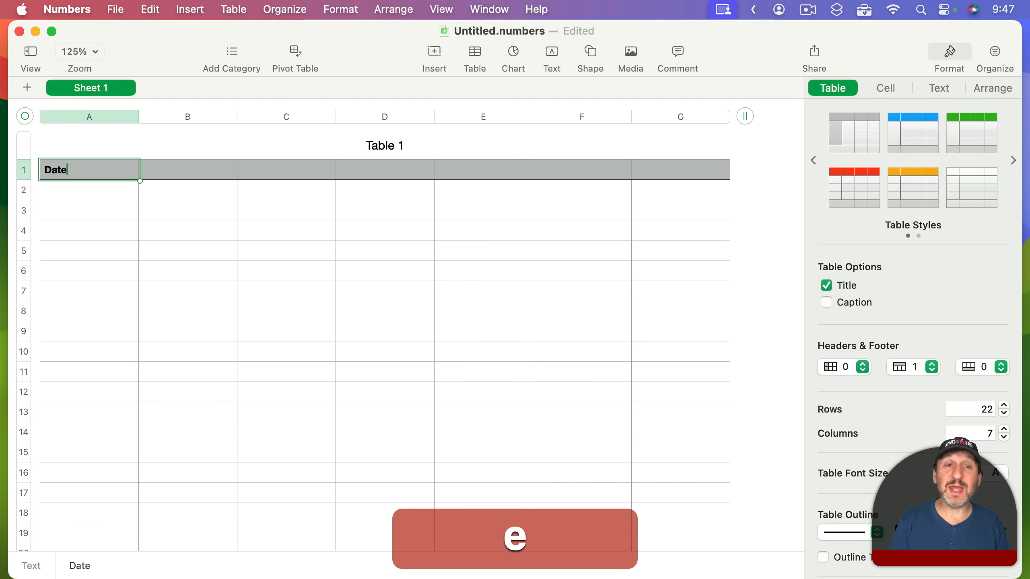
{"action": "key", "text": "Tab"}
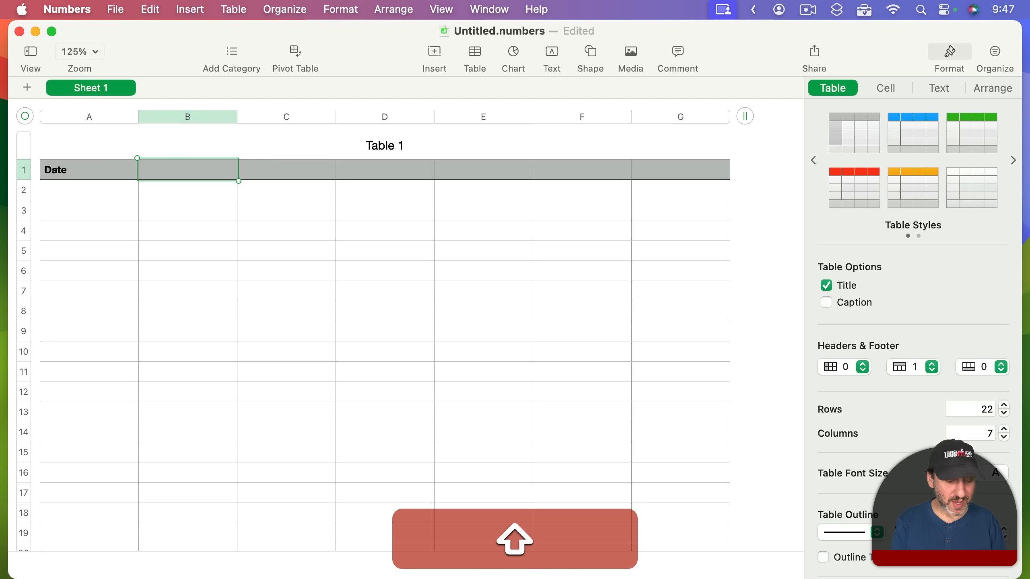
{"action": "type", "text": "Description"}
{"action": "key", "text": "Tab"}
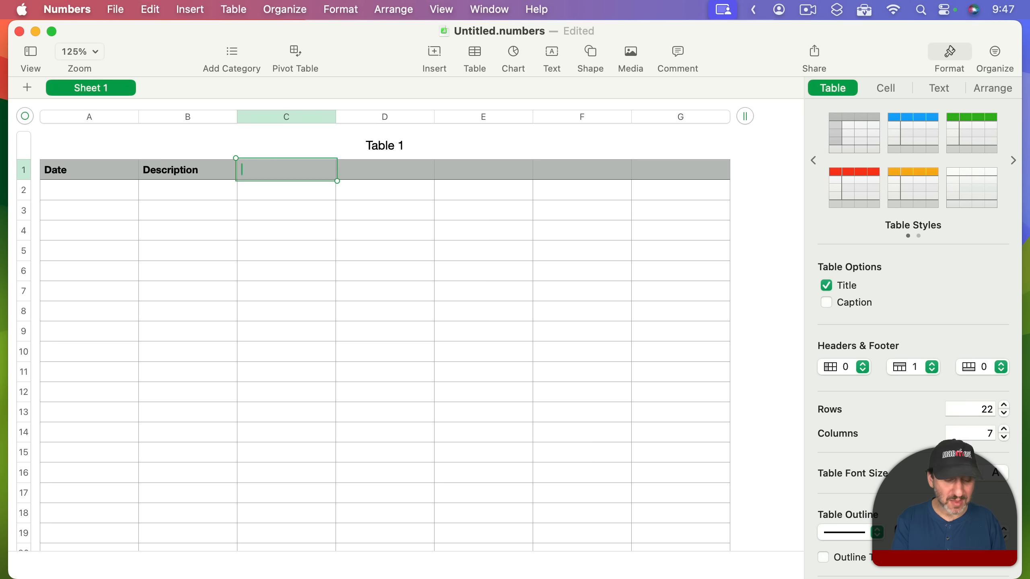
{"action": "type", "text": "Amount"}
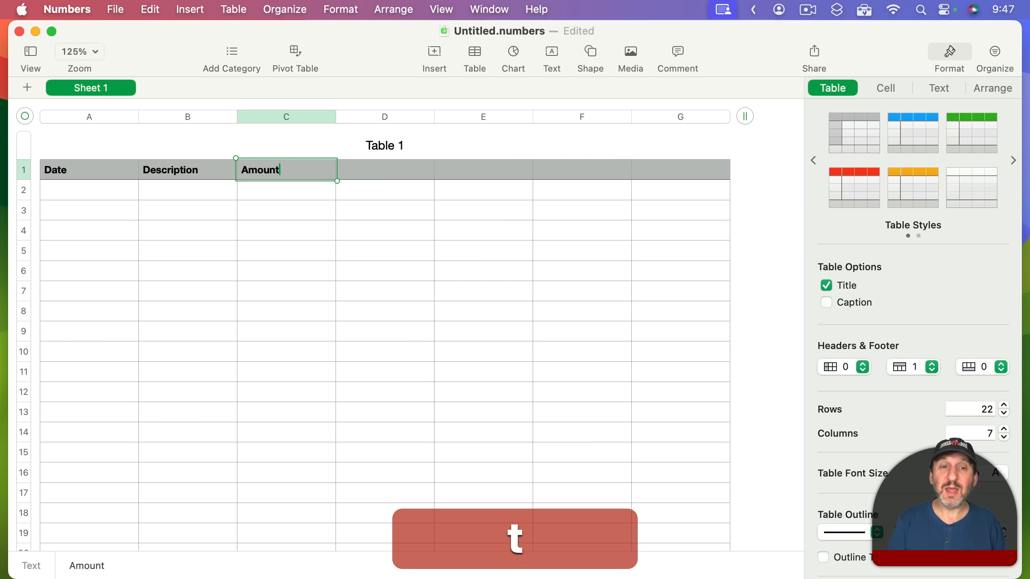
{"action": "key", "text": "Tab"}
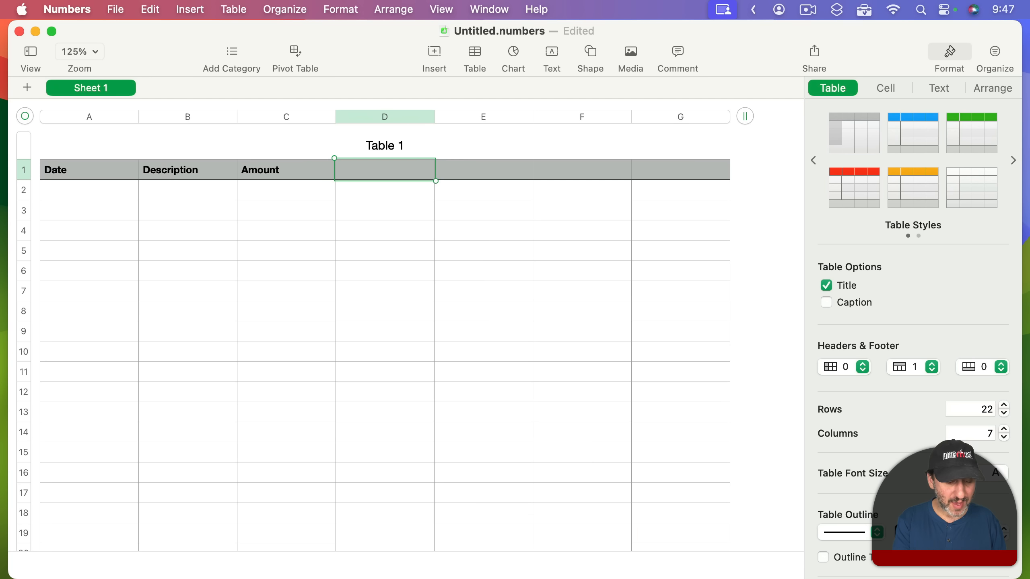
{"action": "type", "text": "Category"}
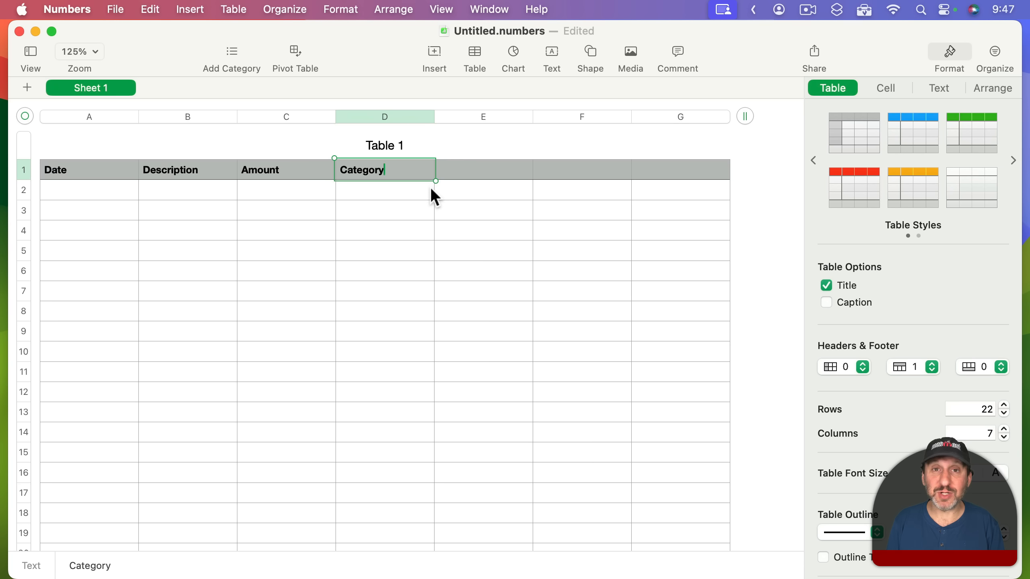
{"action": "left_click", "coordinate": [477, 167]}
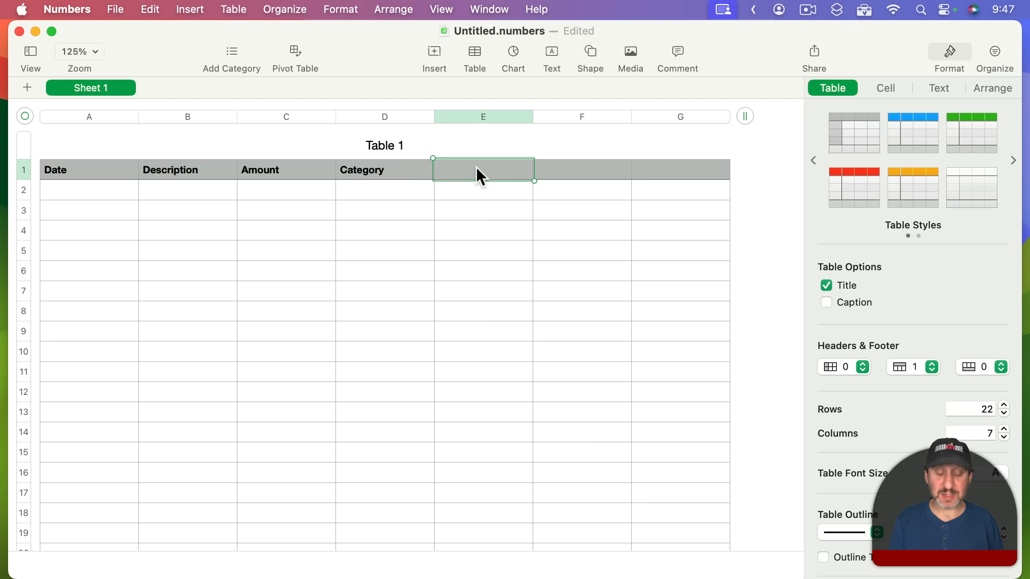
{"action": "type", "text": "Notes"}
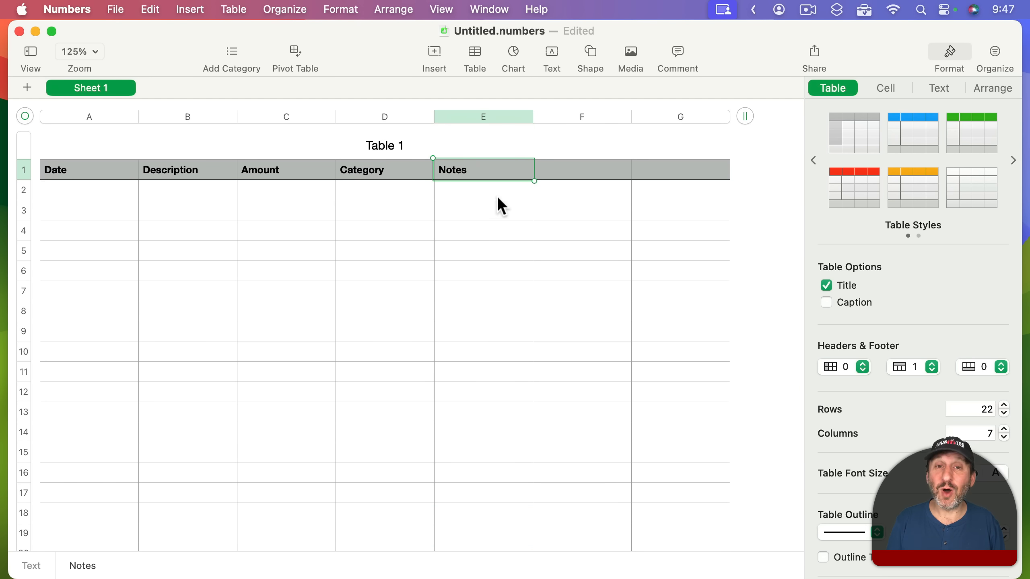
Delete the two unused columns F and G from the table
{"action": "left_click", "coordinate": [581, 117]}
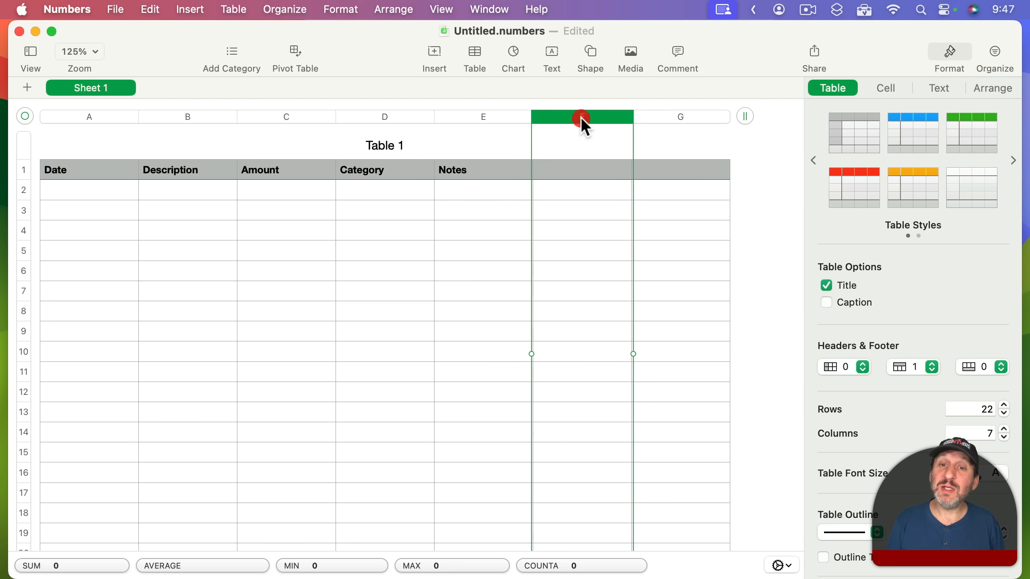
{"action": "left_click", "coordinate": [676, 116], "text": "shift"}
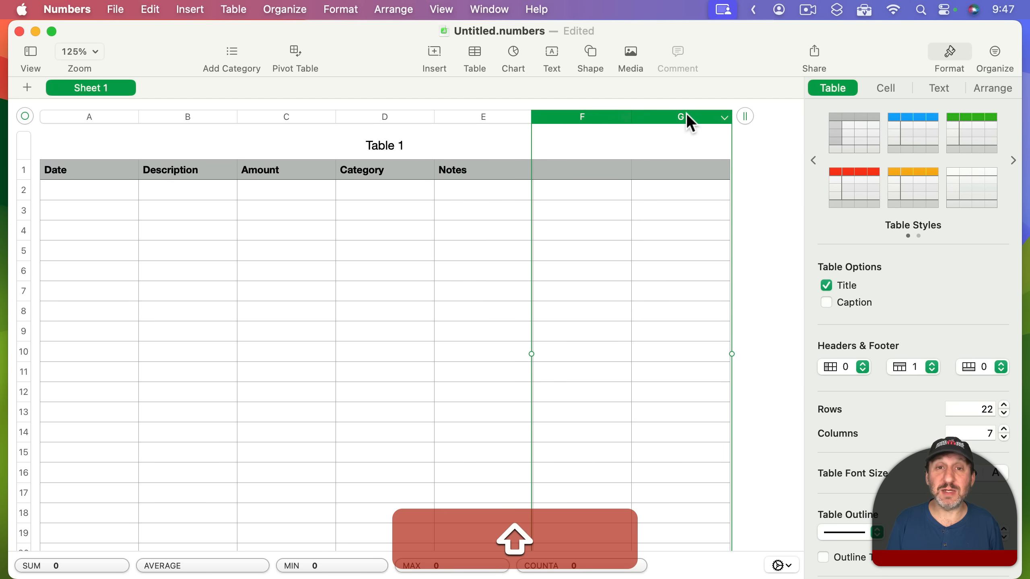
{"action": "left_click", "coordinate": [725, 117]}
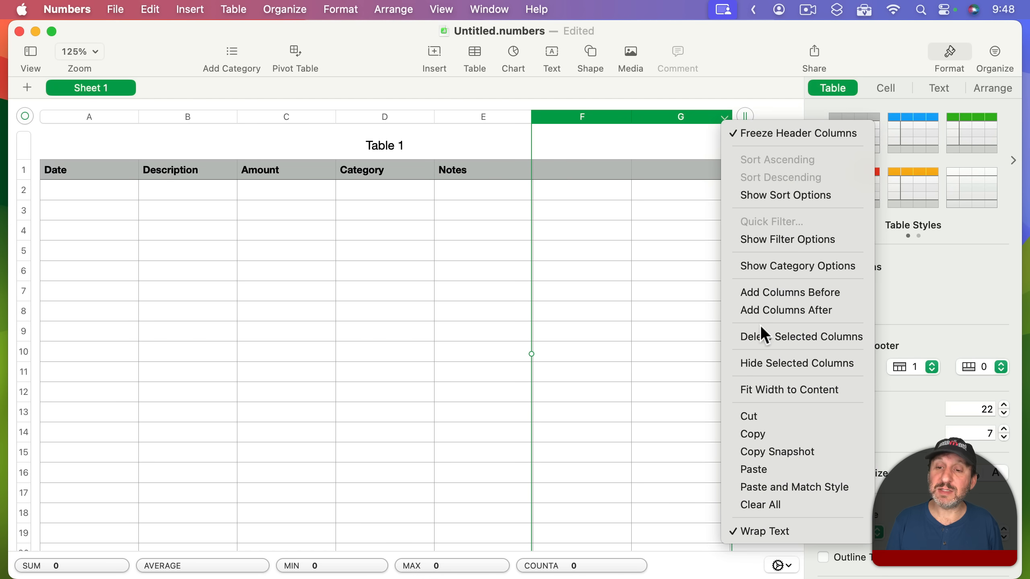
{"action": "left_click", "coordinate": [759, 335]}
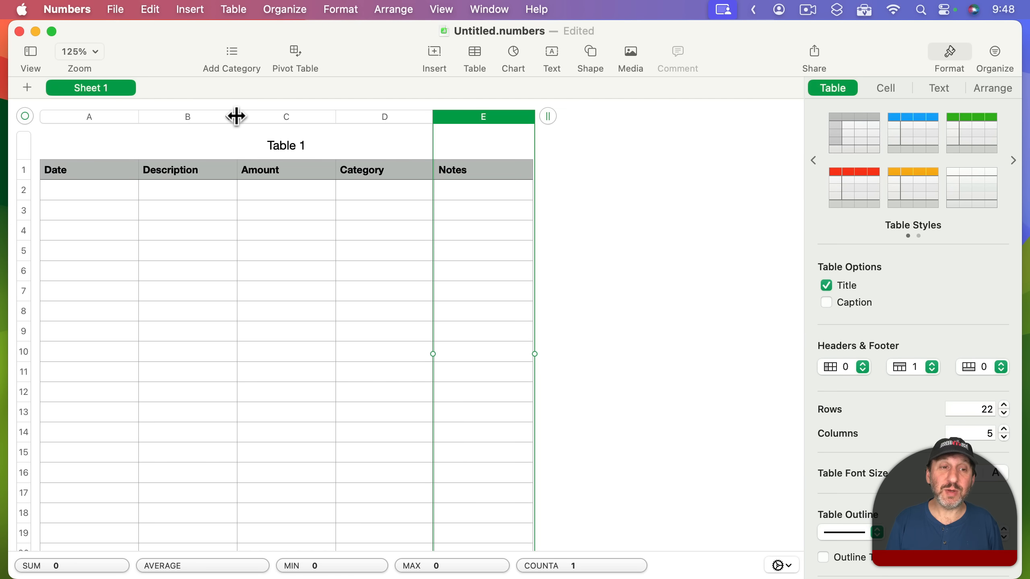
Widen the Description and Notes columns to roughly twice their width
{"action": "left_click_drag", "start_coordinate": [238, 116], "coordinate": [353, 116]}
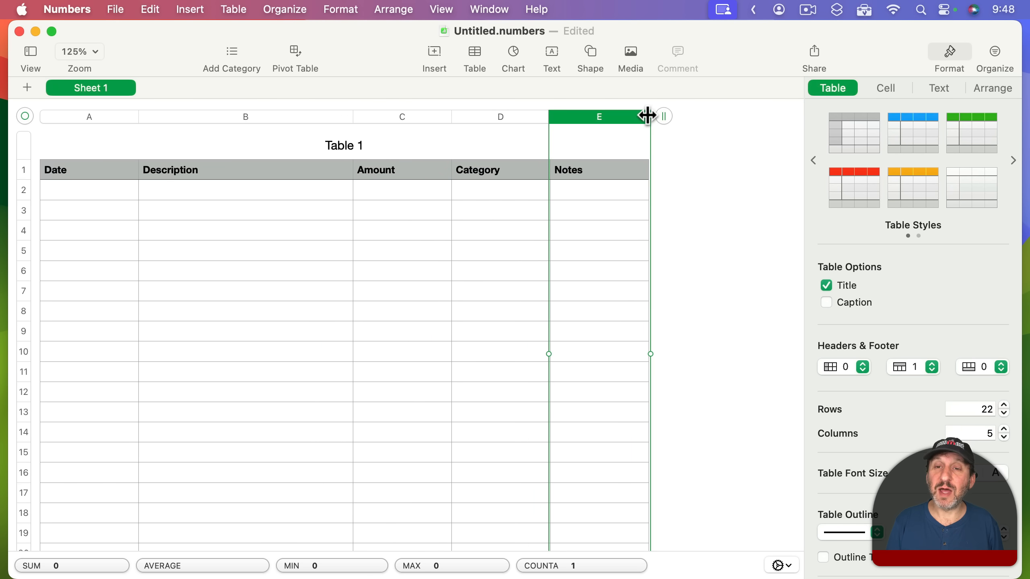
{"action": "left_click_drag", "start_coordinate": [647, 116], "coordinate": [769, 119]}
Change the table's title to "Expenses Journal"
{"action": "left_click", "coordinate": [410, 140]}
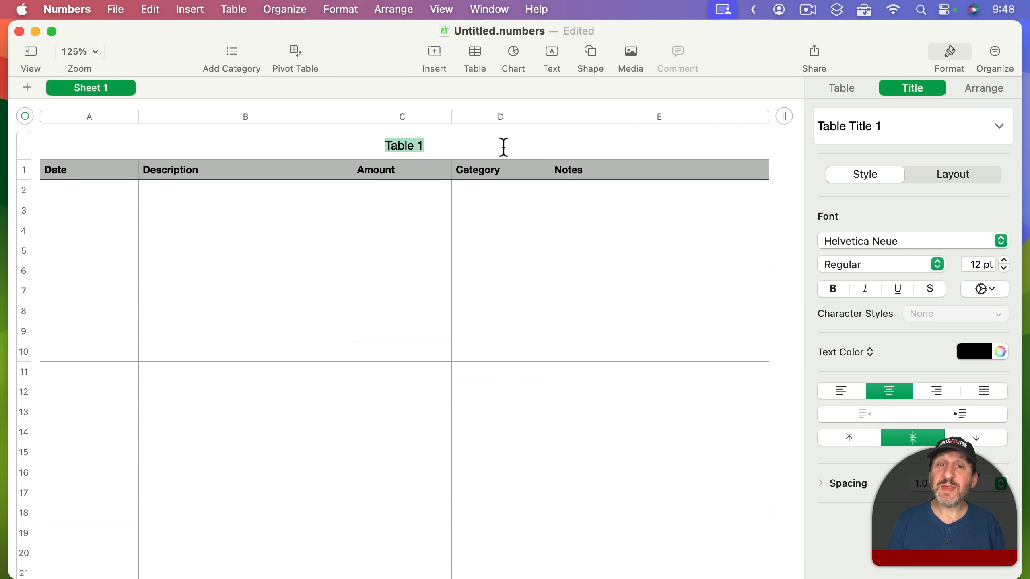
{"action": "type", "text": "Expe"}
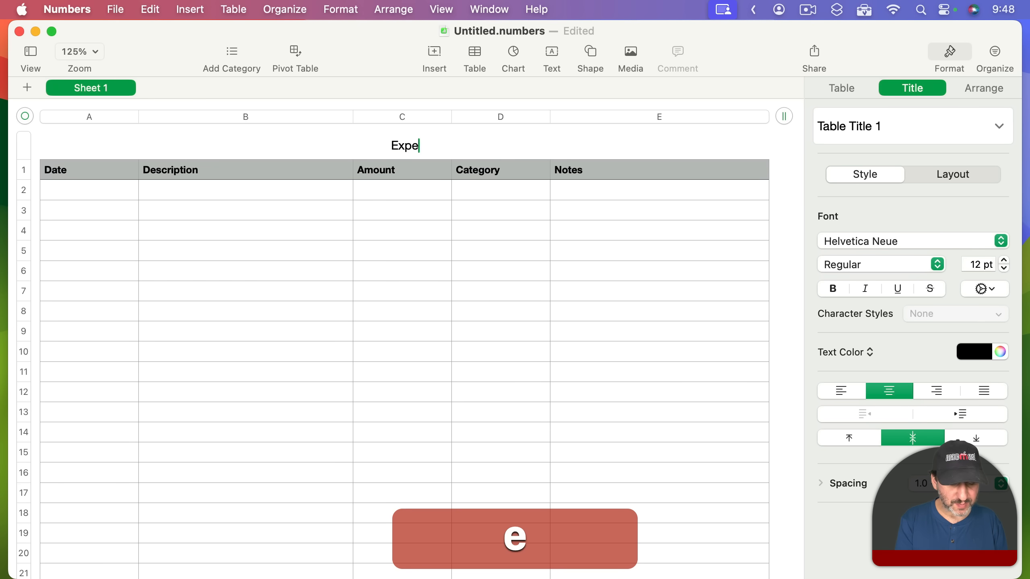
{"action": "type", "text": "nses"}
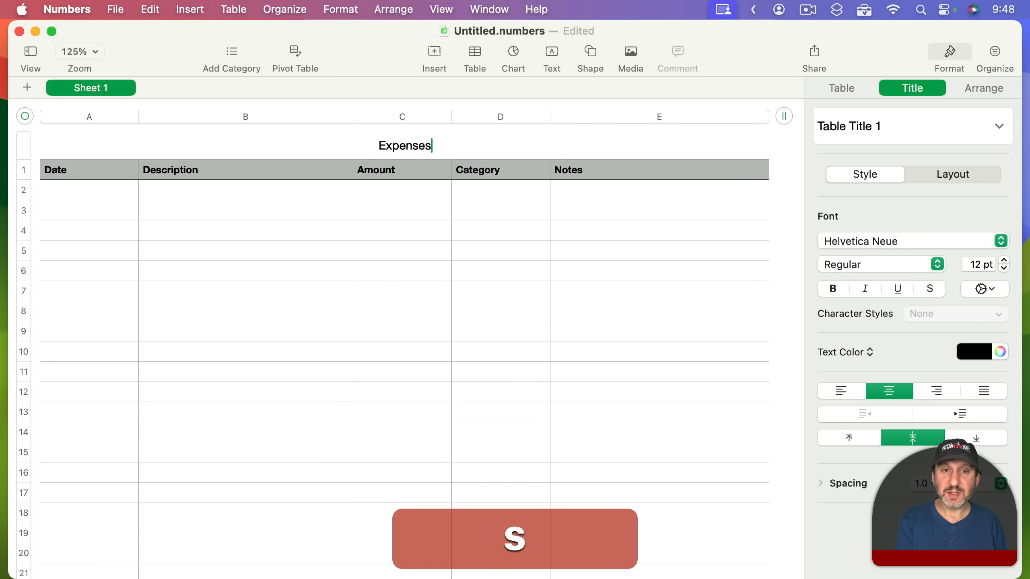
{"action": "type", "text": " Journal"}
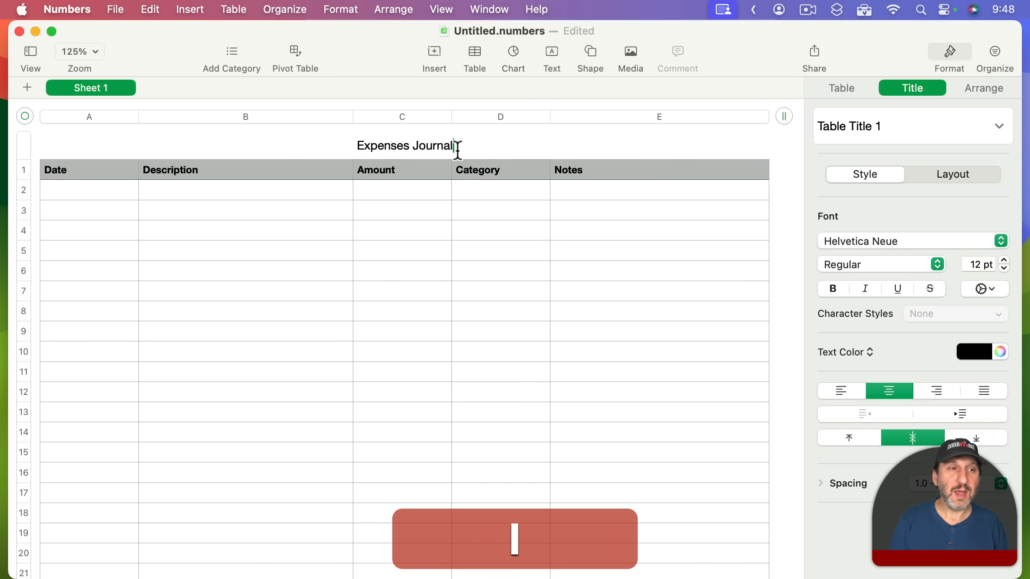
Rename the sheet as "Expenses Journal"
{"action": "double_click", "coordinate": [102, 88]}
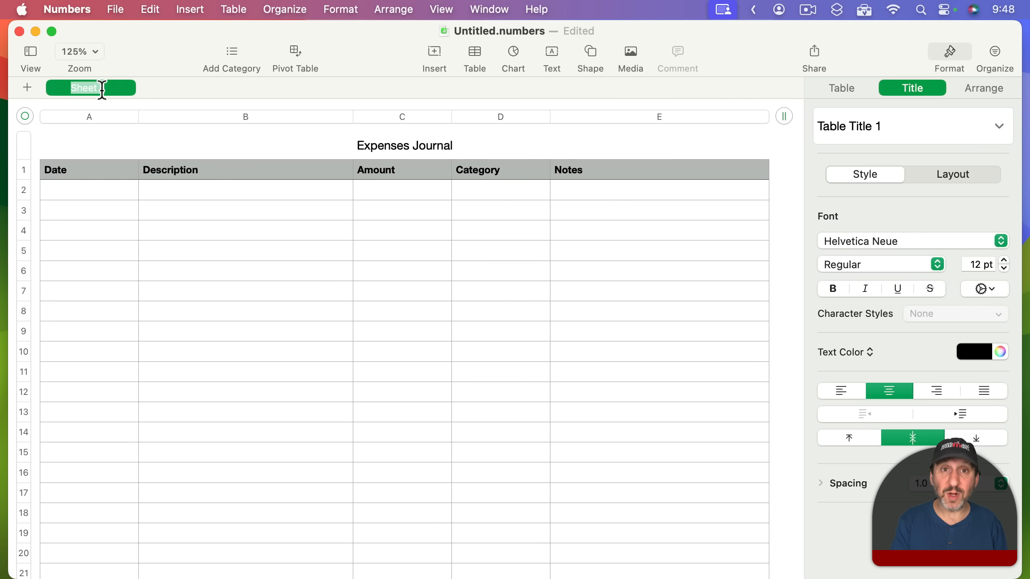
{"action": "type", "text": "Expenses Journal"}
{"action": "key", "text": "Return"}
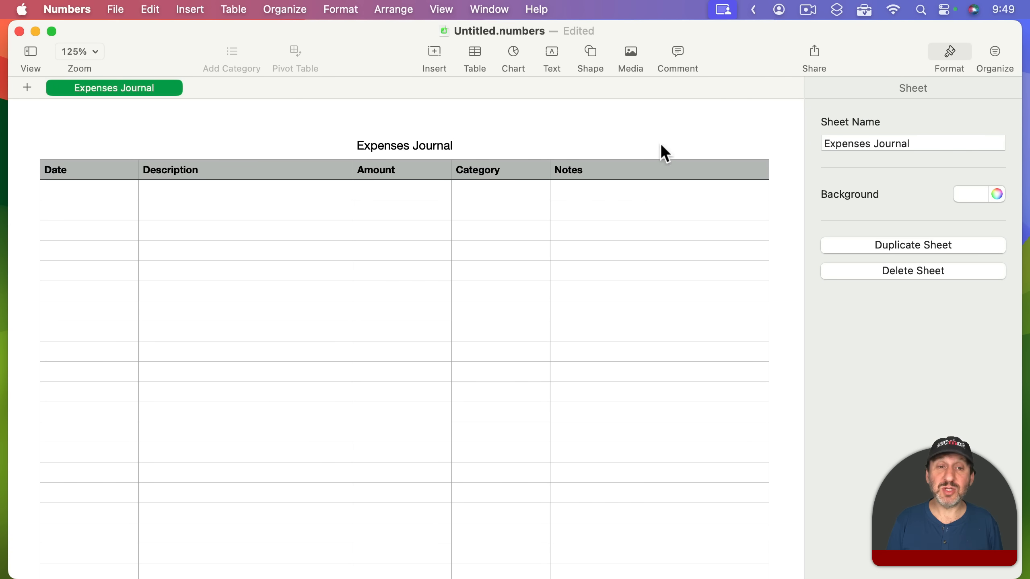
Fill row 2 with a sample expense: date 1/2/2023, description Groceries, amount 120 and category Food
{"action": "left_click", "coordinate": [91, 196]}
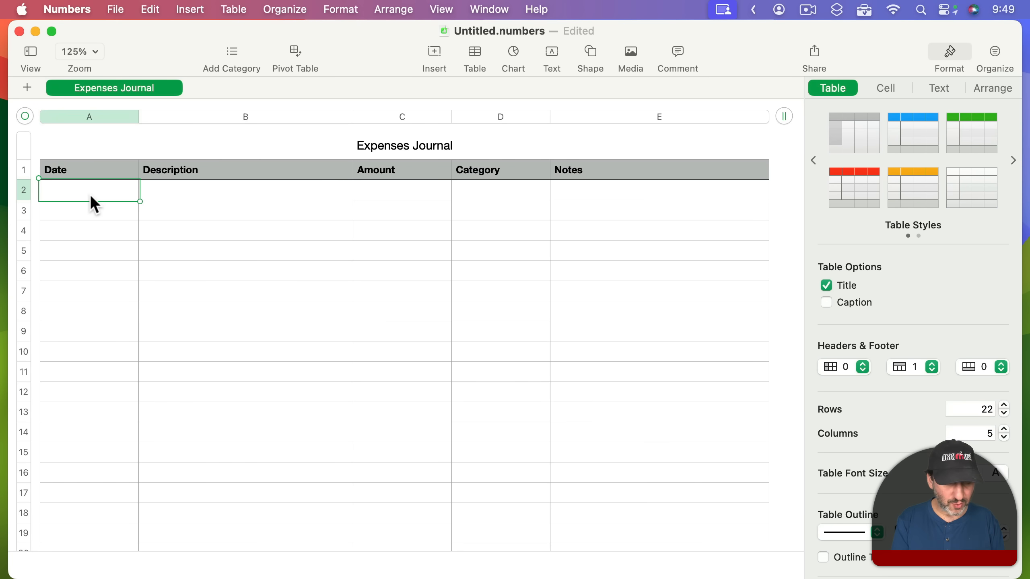
{"action": "type", "text": "1/2/2023"}
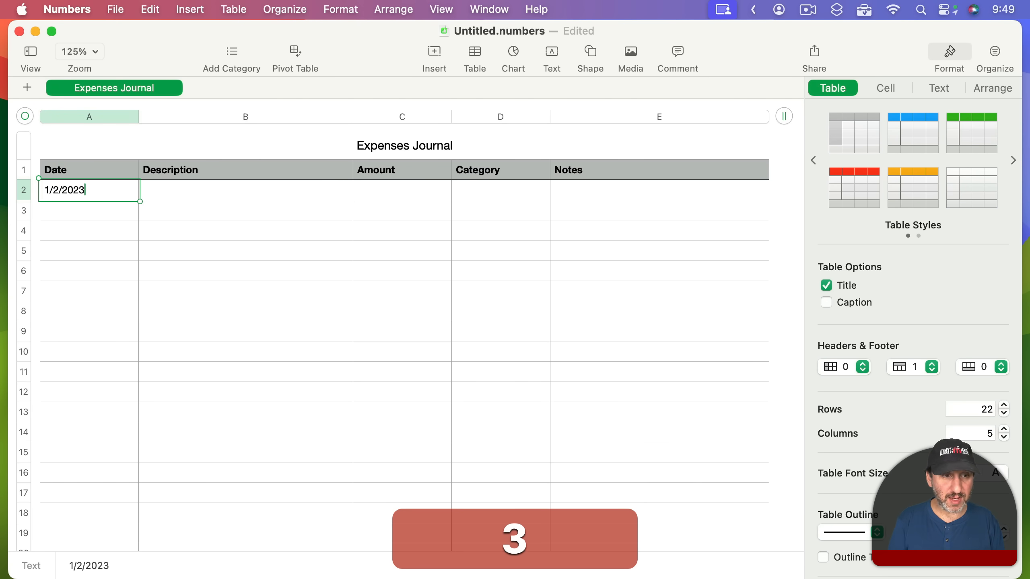
{"action": "key", "text": "Tab"}
{"action": "type", "text": "Gr"}
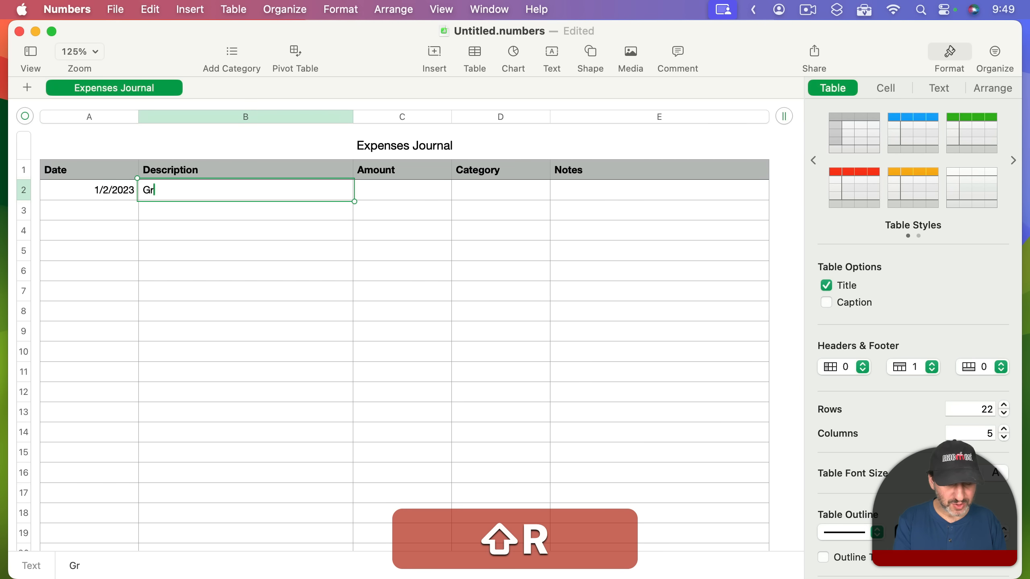
{"action": "type", "text": "oceries"}
{"action": "key", "text": "Tab"}
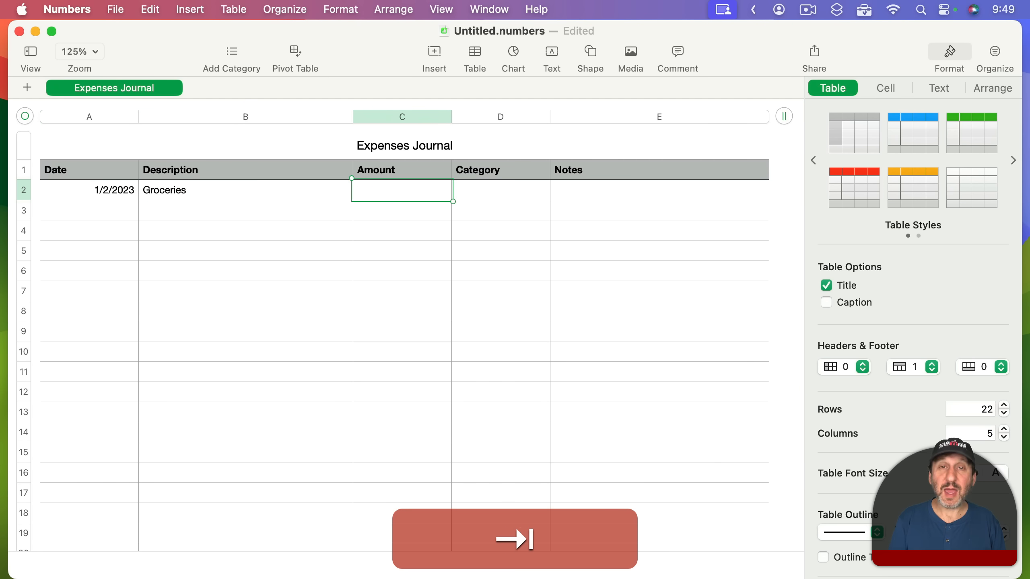
{"action": "type", "text": "120"}
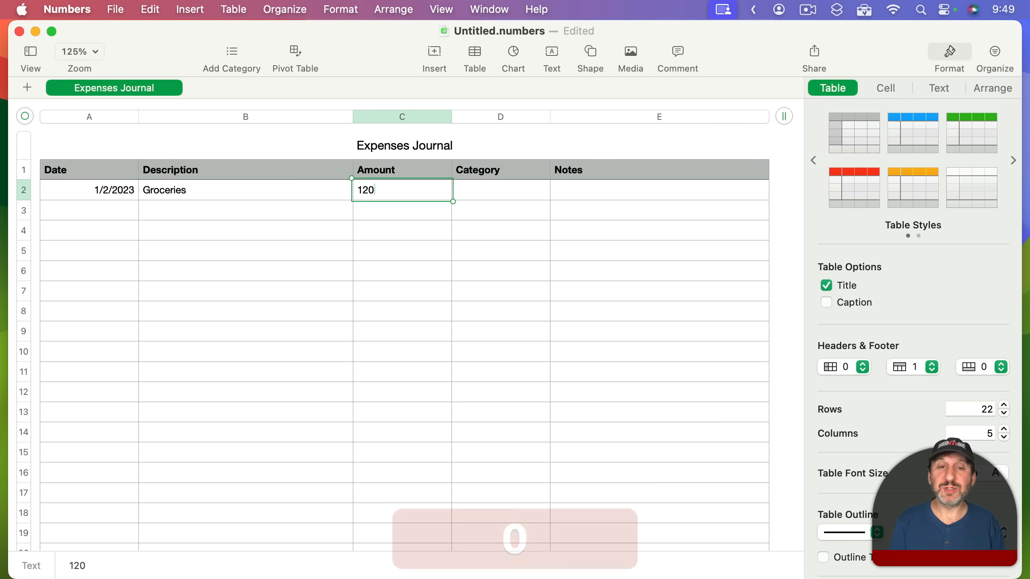
{"action": "key", "text": "Tab"}
{"action": "type", "text": "Food"}
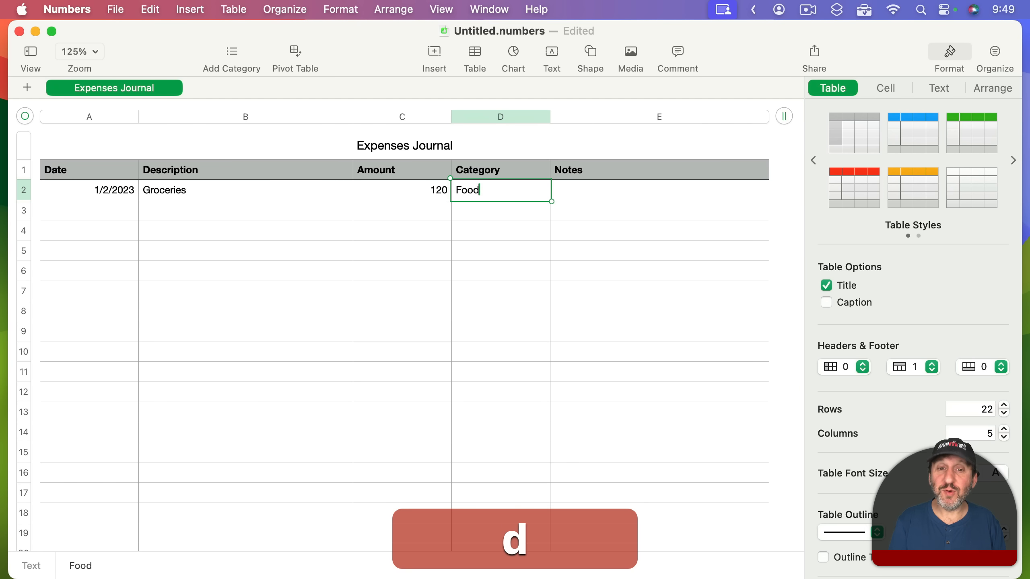
{"action": "key", "text": "Tab"}
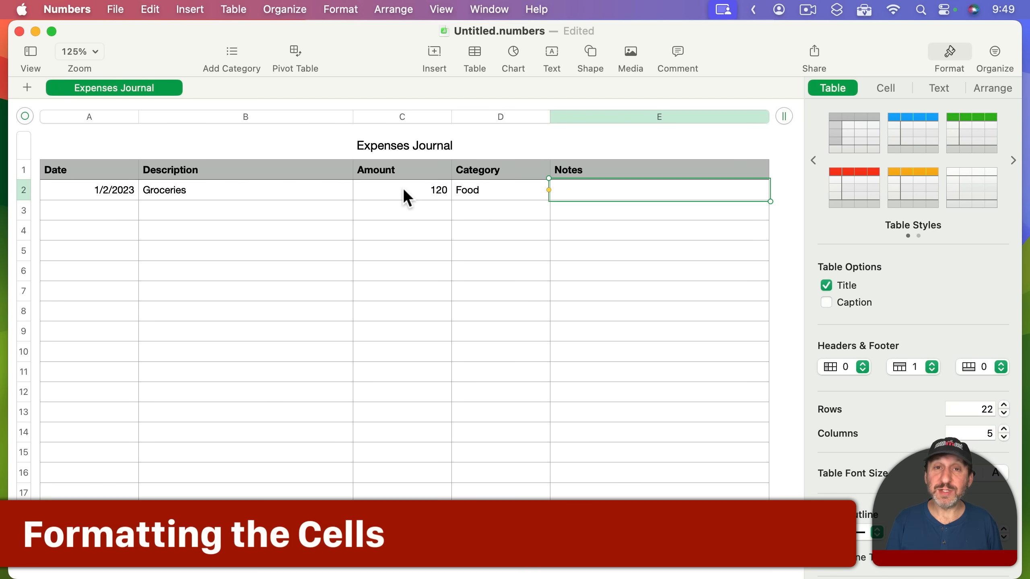
Format the Date column as Date & Time with the 1/5/2023 date style and time set to None
{"action": "left_click", "coordinate": [94, 118]}
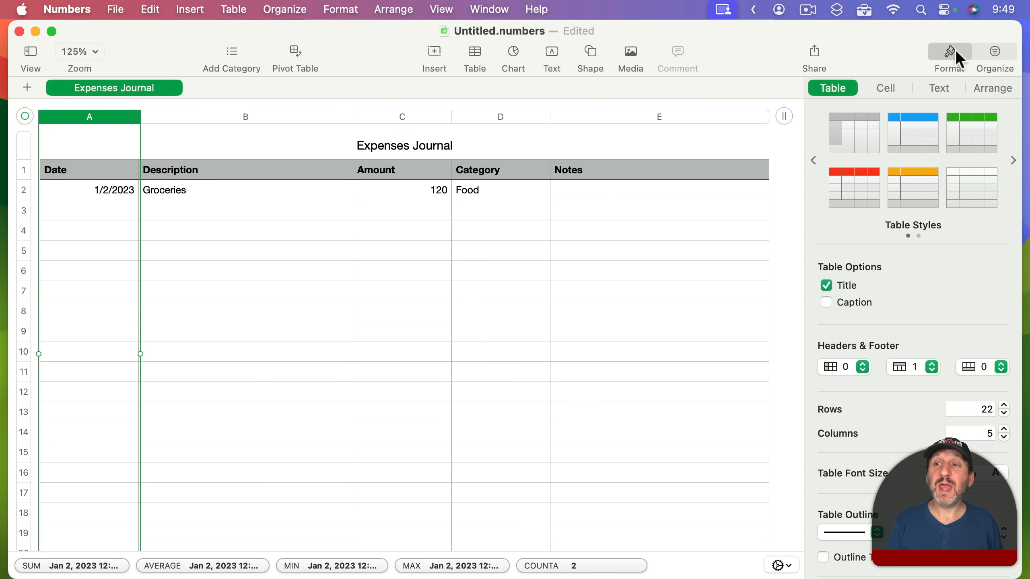
{"action": "left_click", "coordinate": [888, 84]}
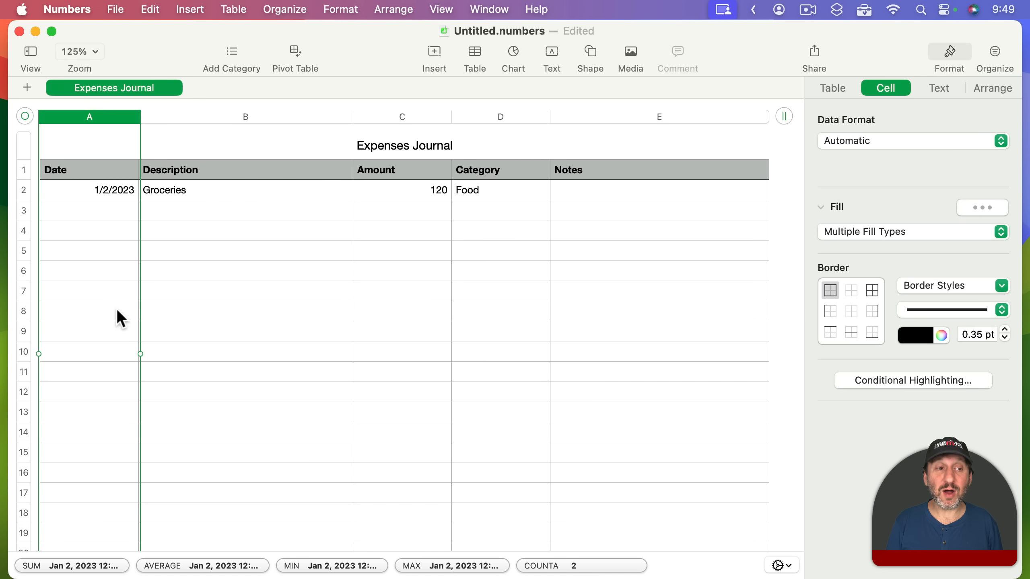
{"action": "left_click", "coordinate": [868, 138]}
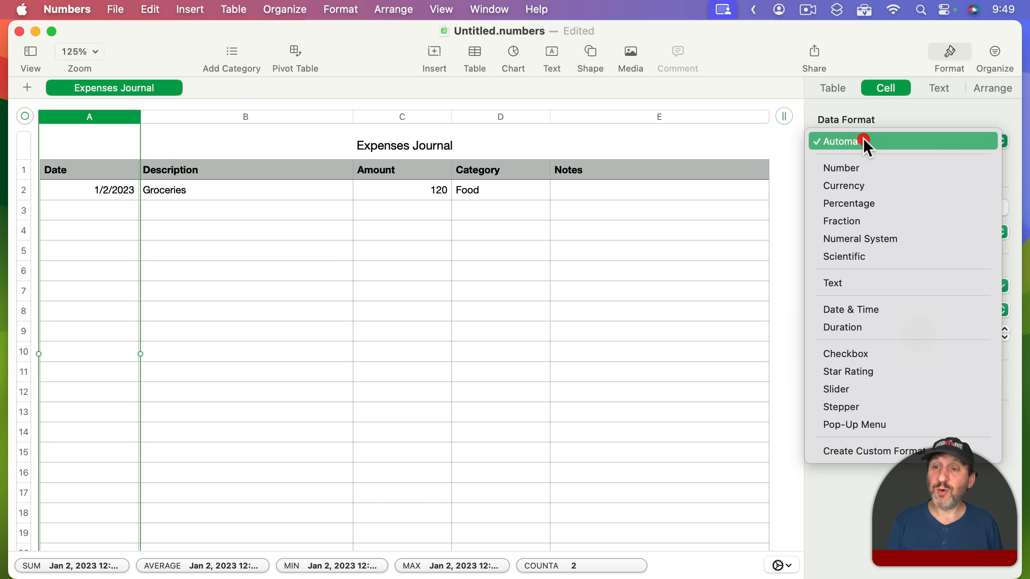
{"action": "left_click", "coordinate": [851, 309]}
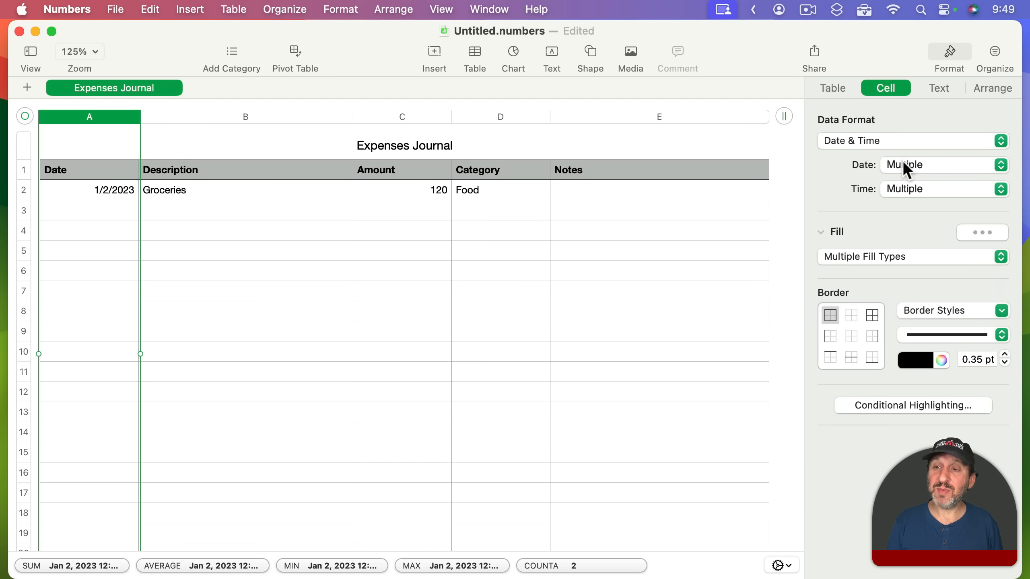
{"action": "left_click", "coordinate": [906, 166]}
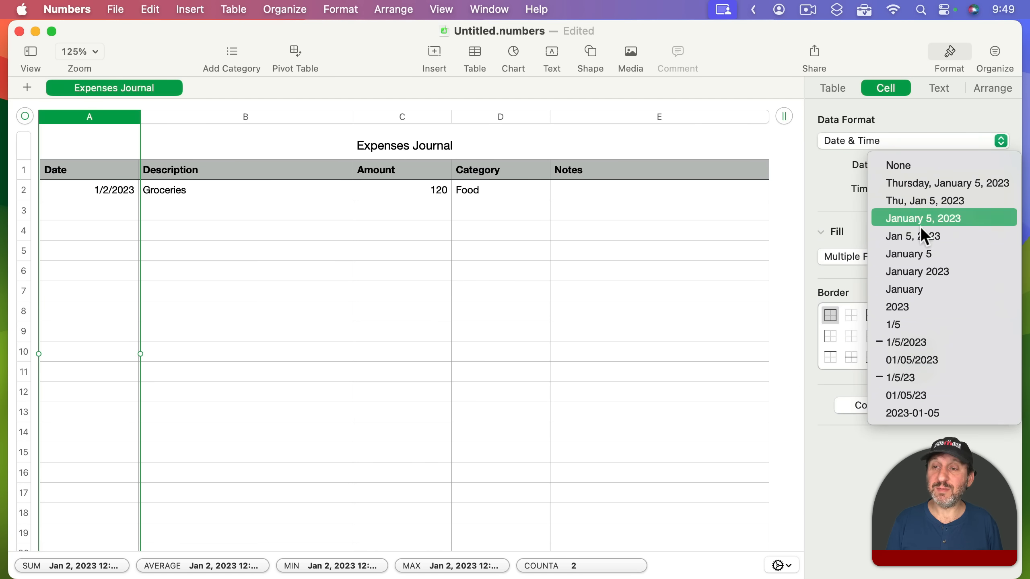
{"action": "left_click", "coordinate": [918, 238]}
{"action": "left_click", "coordinate": [910, 165]}
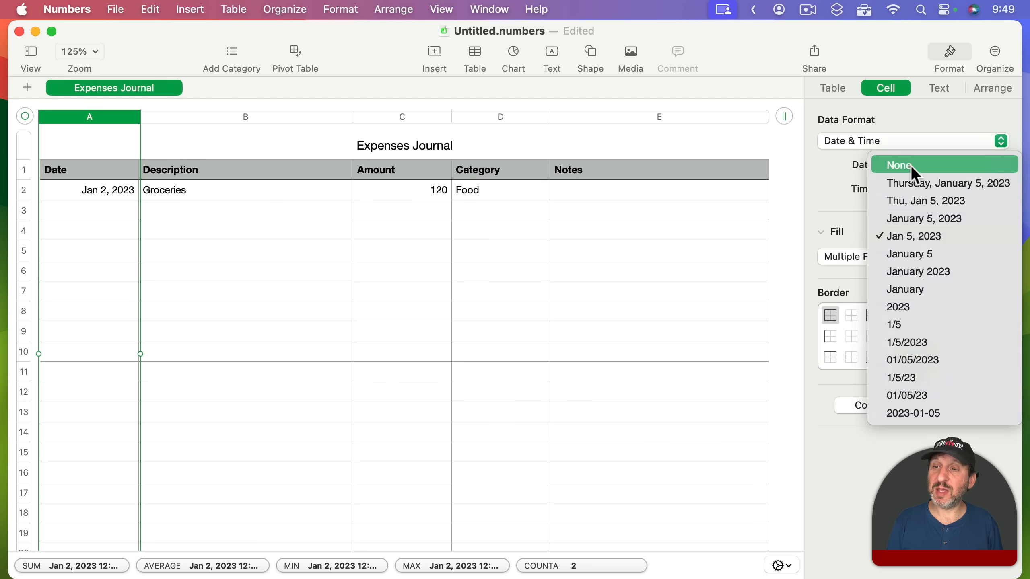
{"action": "left_click", "coordinate": [907, 342]}
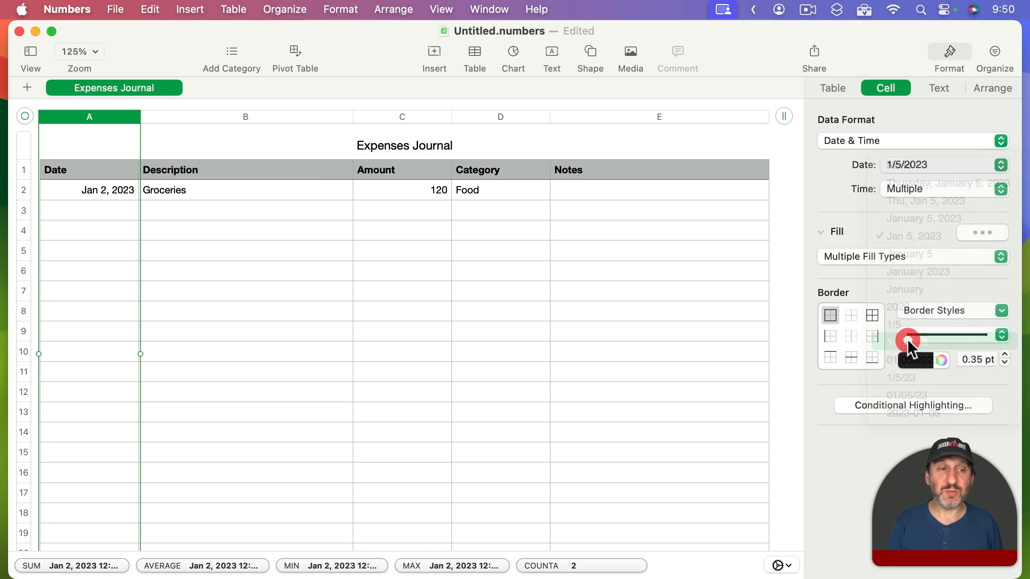
{"action": "left_click", "coordinate": [909, 189]}
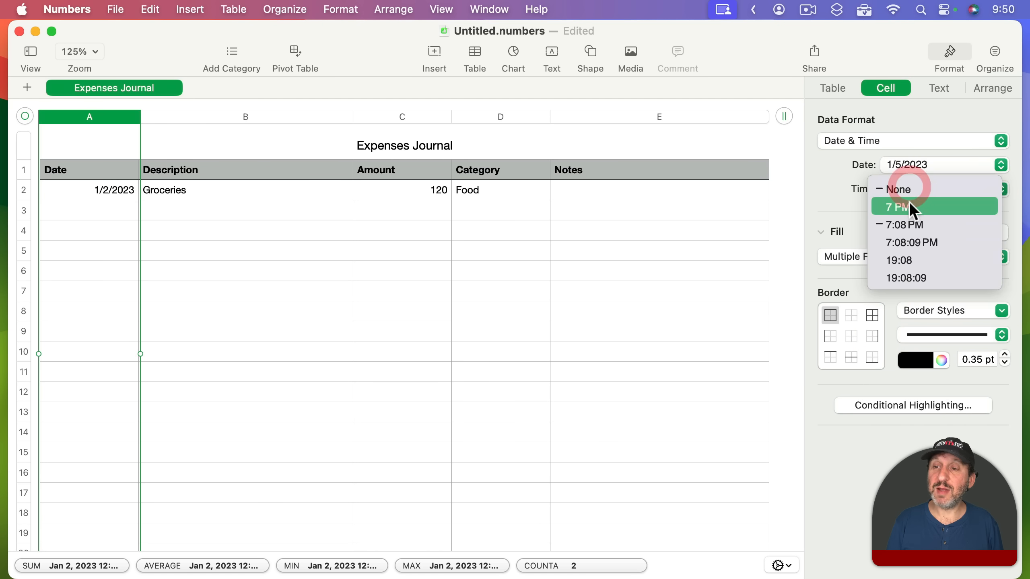
{"action": "left_click", "coordinate": [907, 191]}
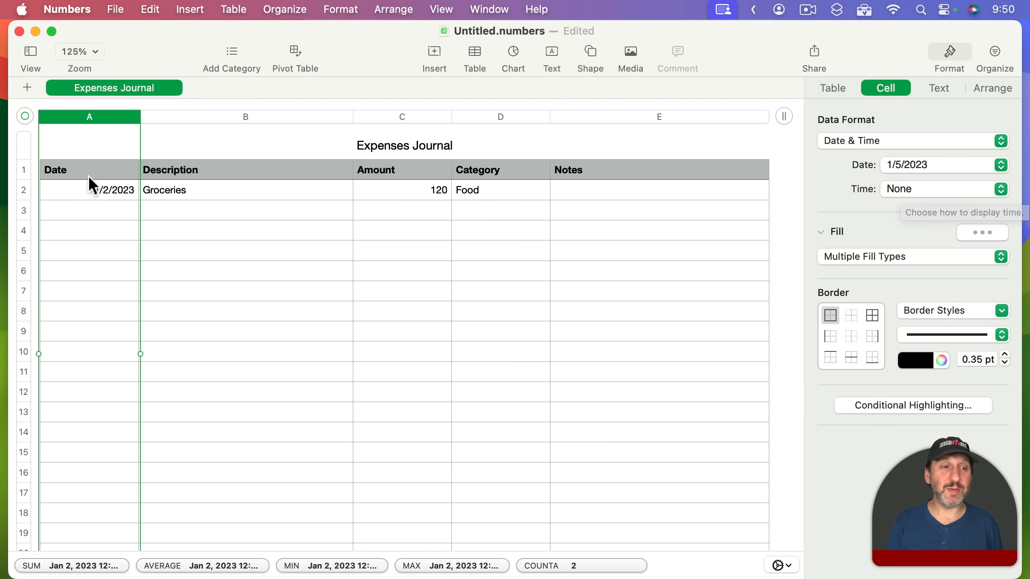
Format the Amount column as Currency
{"action": "left_click", "coordinate": [235, 116]}
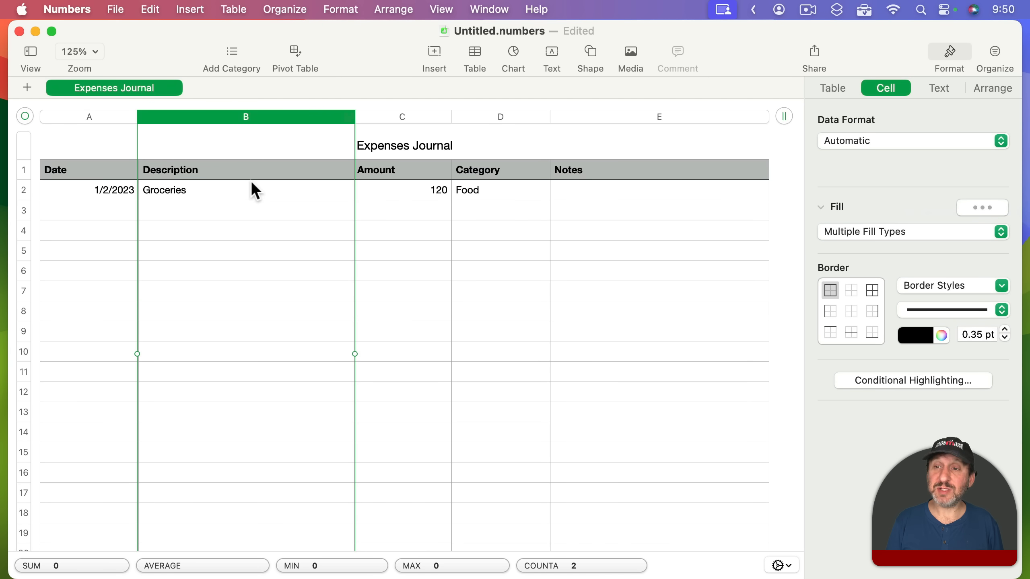
{"action": "left_click", "coordinate": [404, 117]}
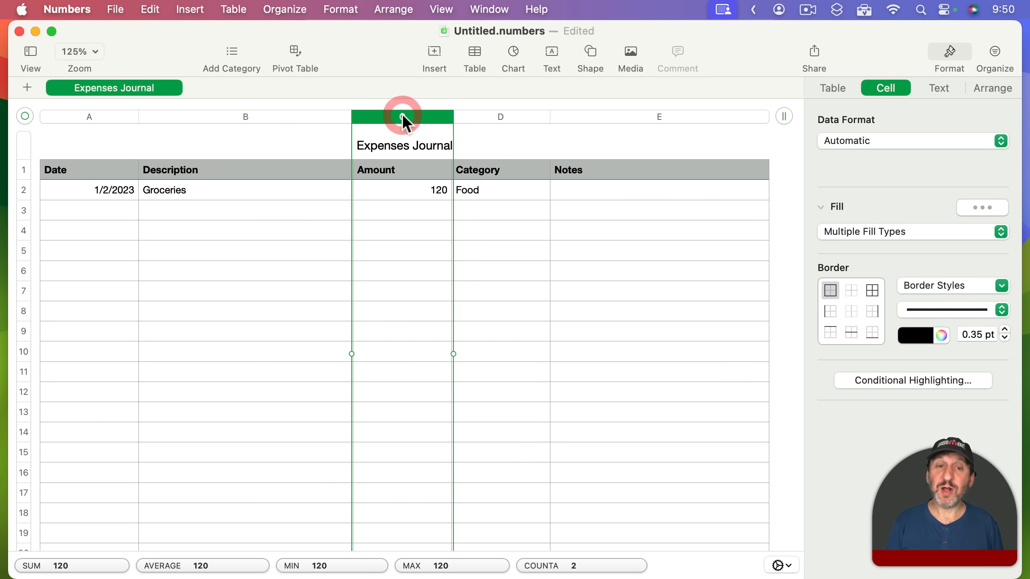
{"action": "left_click", "coordinate": [847, 142]}
{"action": "left_click", "coordinate": [851, 185]}
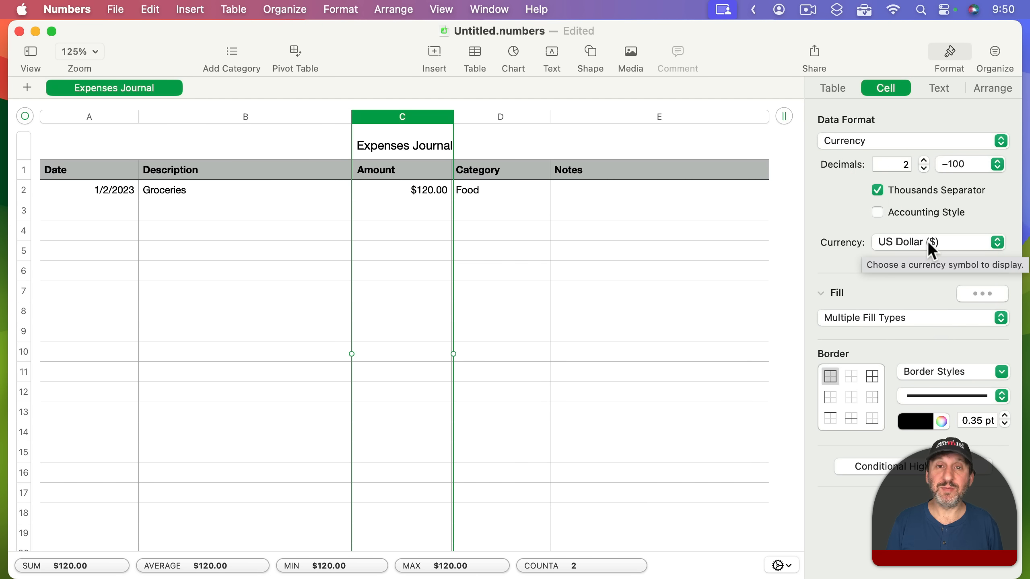
Test the Amount column's format by entering 35 in row 3, and undo the entry
{"action": "left_click", "coordinate": [416, 209]}
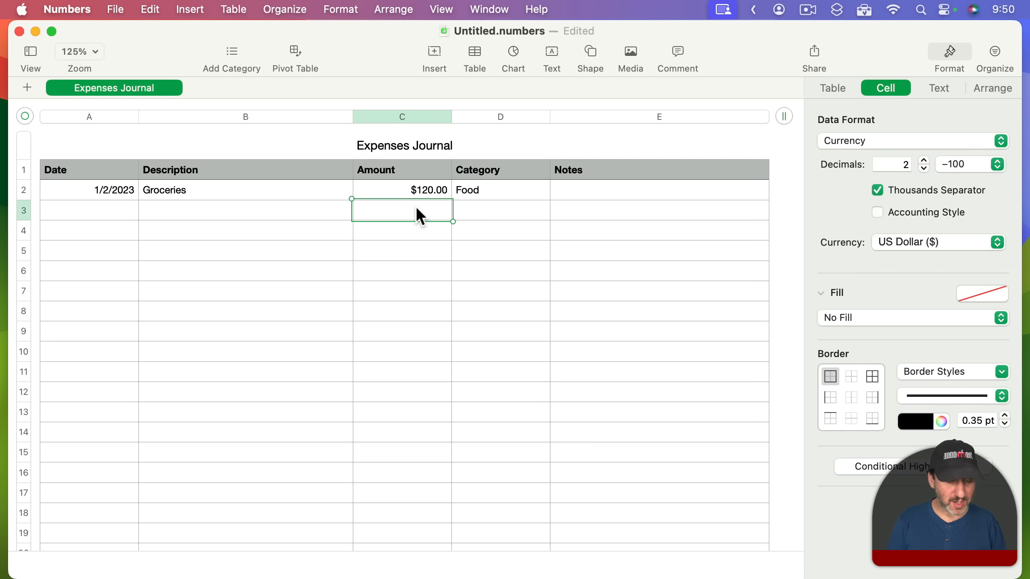
{"action": "type", "text": "35"}
{"action": "key", "text": "Return"}
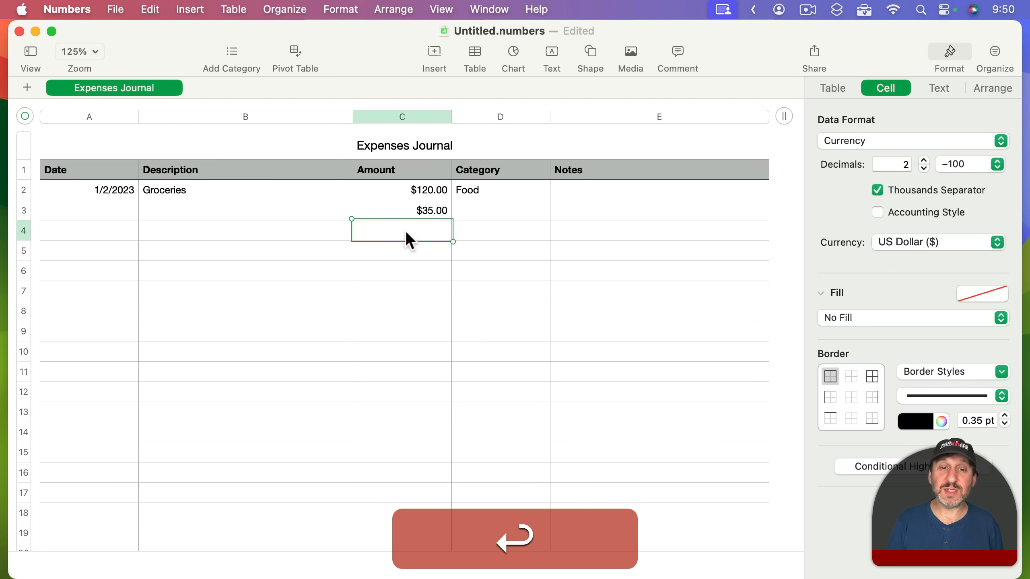
{"action": "key", "text": "super+z"}
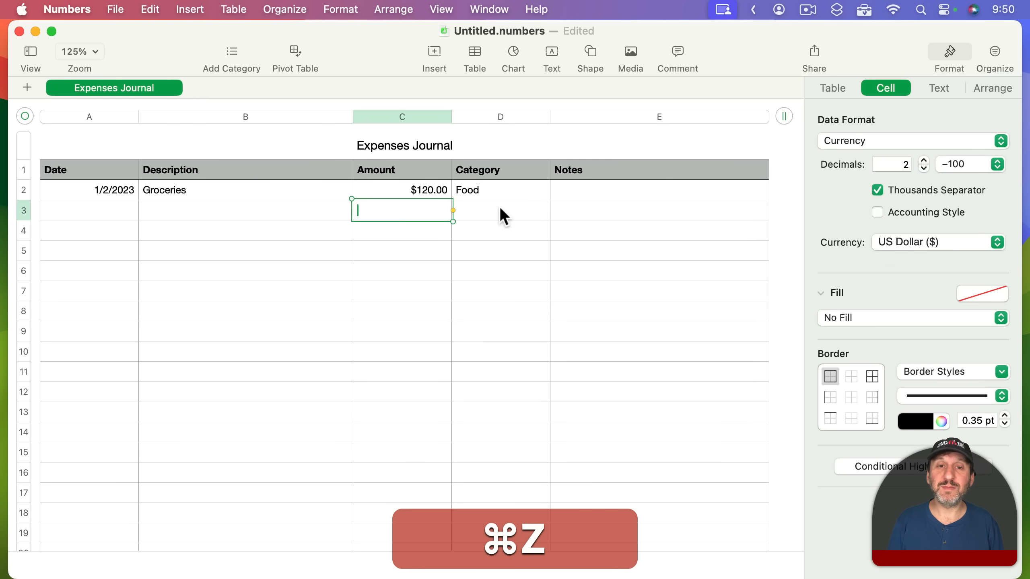
Examine the data formats of the date, description, amount, category and notes cells in row 2
{"action": "left_click", "coordinate": [493, 191]}
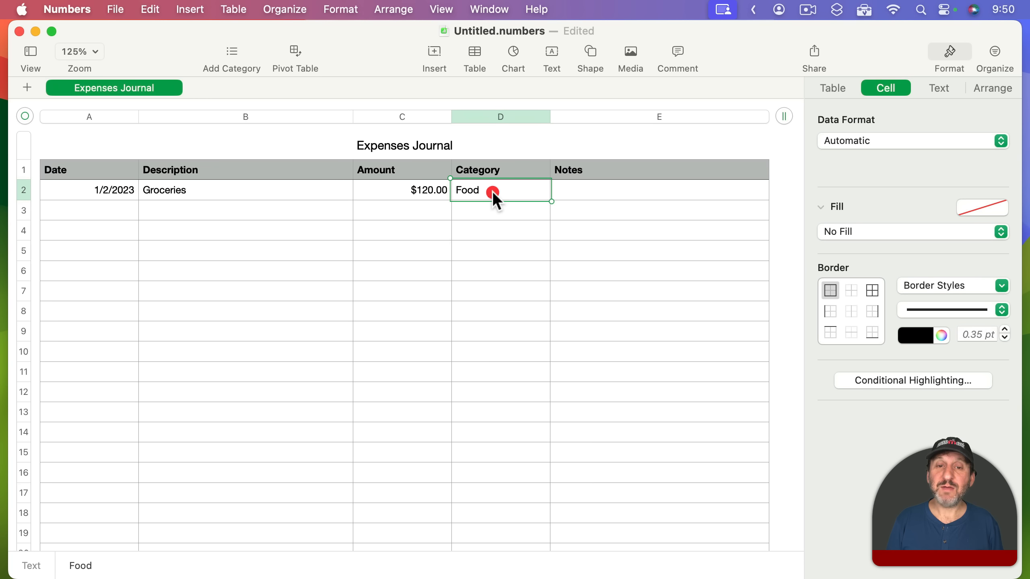
{"action": "left_click", "coordinate": [589, 190]}
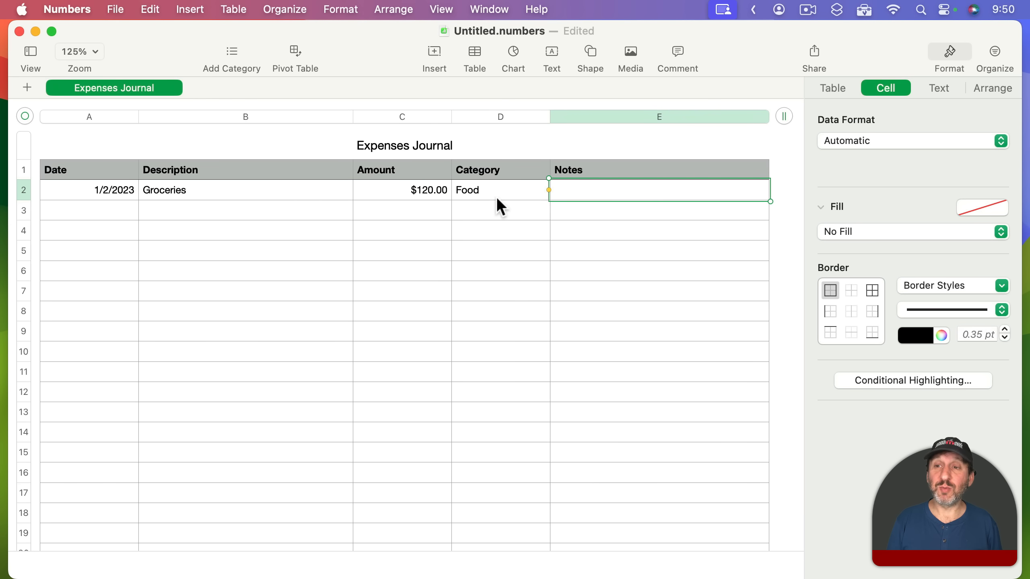
{"action": "left_click", "coordinate": [500, 192]}
{"action": "left_click", "coordinate": [595, 191]}
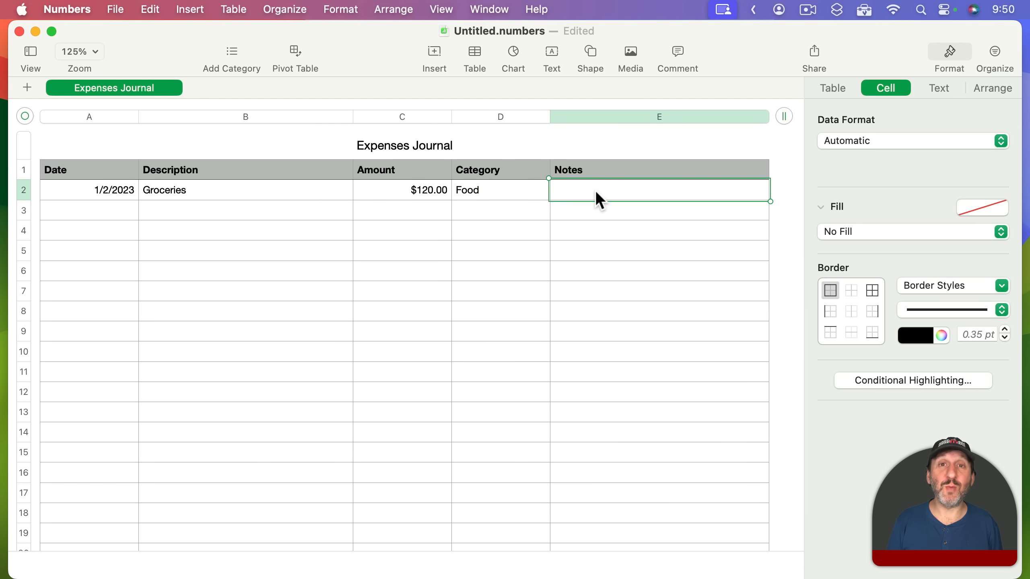
{"action": "left_click", "coordinate": [114, 189]}
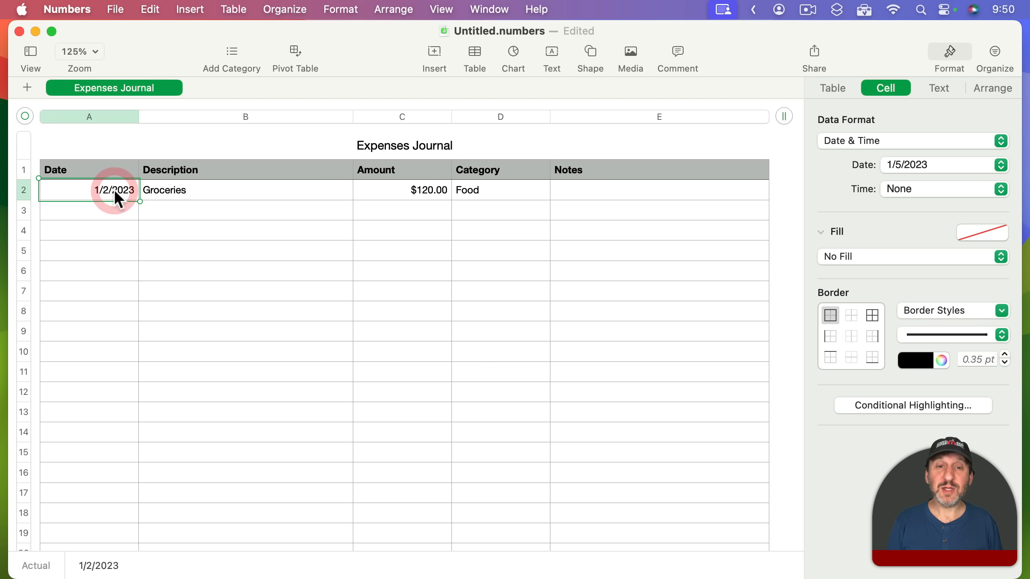
{"action": "left_click", "coordinate": [162, 189]}
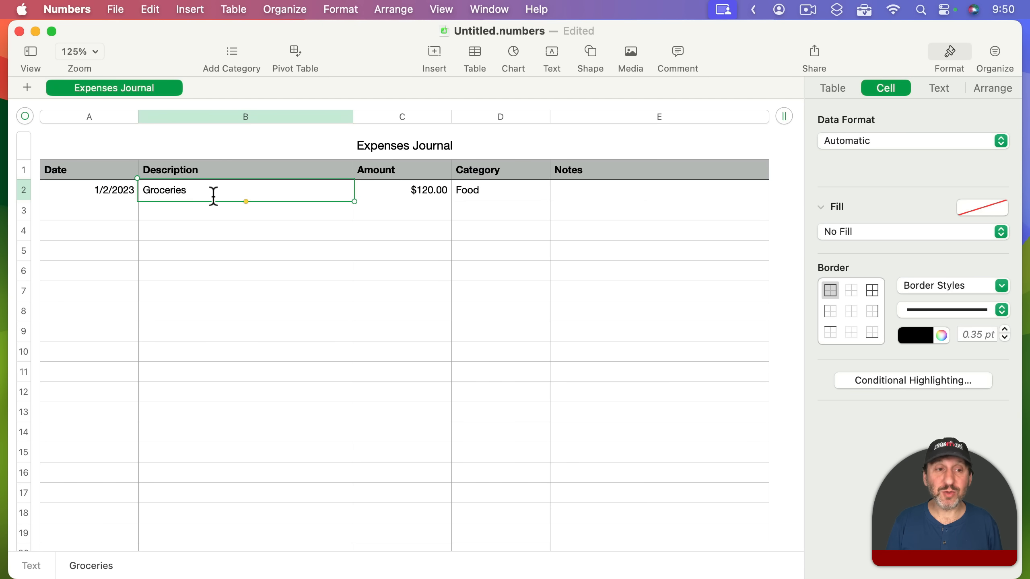
{"action": "left_click", "coordinate": [407, 187]}
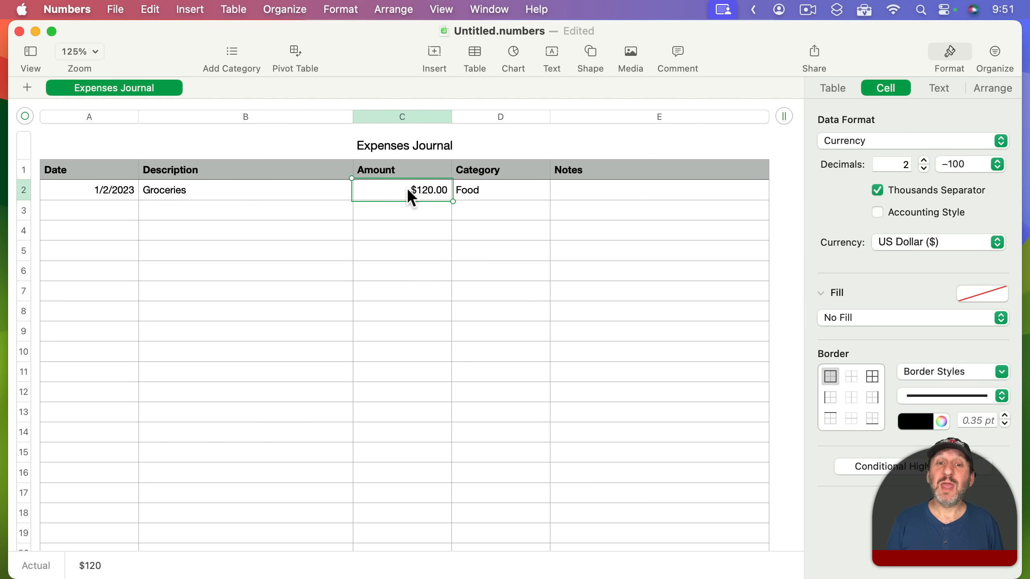
{"action": "left_click", "coordinate": [500, 190]}
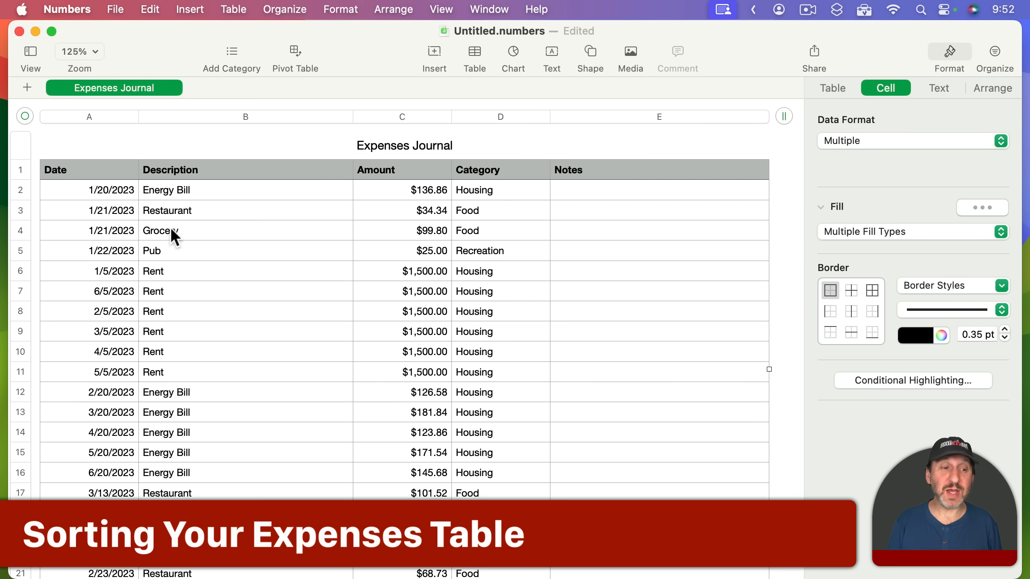
Sort the expenses table by the Date column in ascending order and check the order through to the last row
{"action": "scroll", "coordinate": [170, 229], "scroll_direction": "down", "scroll_amount": 20}
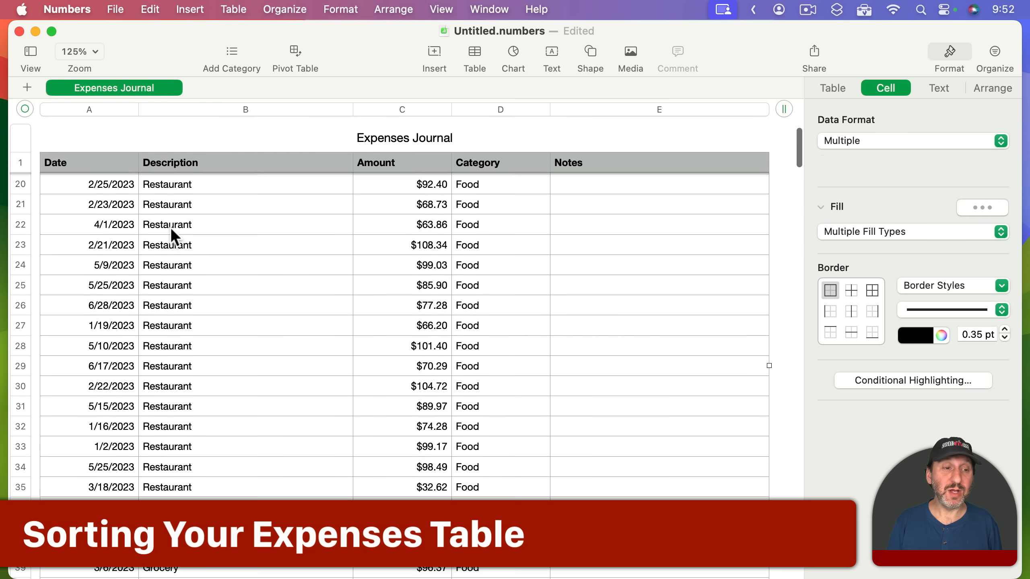
{"action": "scroll", "coordinate": [170, 229], "scroll_direction": "down", "scroll_amount": 20}
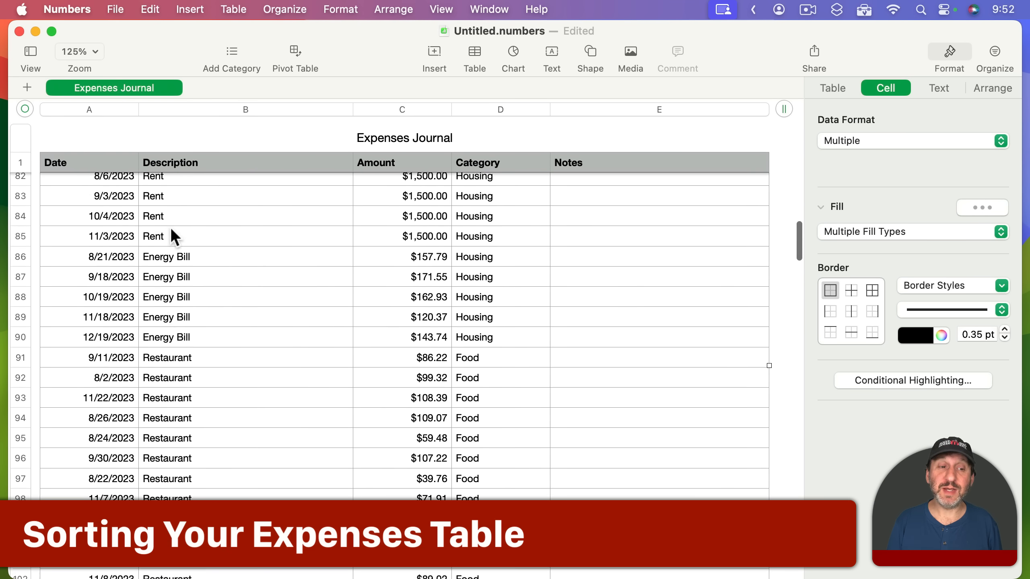
{"action": "scroll", "coordinate": [171, 236], "scroll_direction": "down", "scroll_amount": 20}
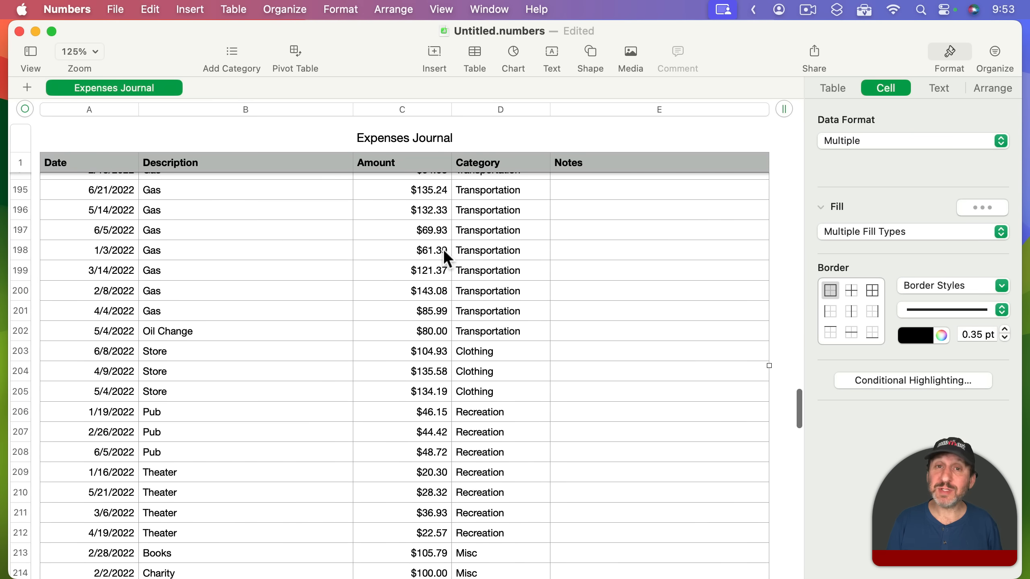
{"action": "scroll", "coordinate": [162, 235], "scroll_direction": "up", "scroll_amount": 20}
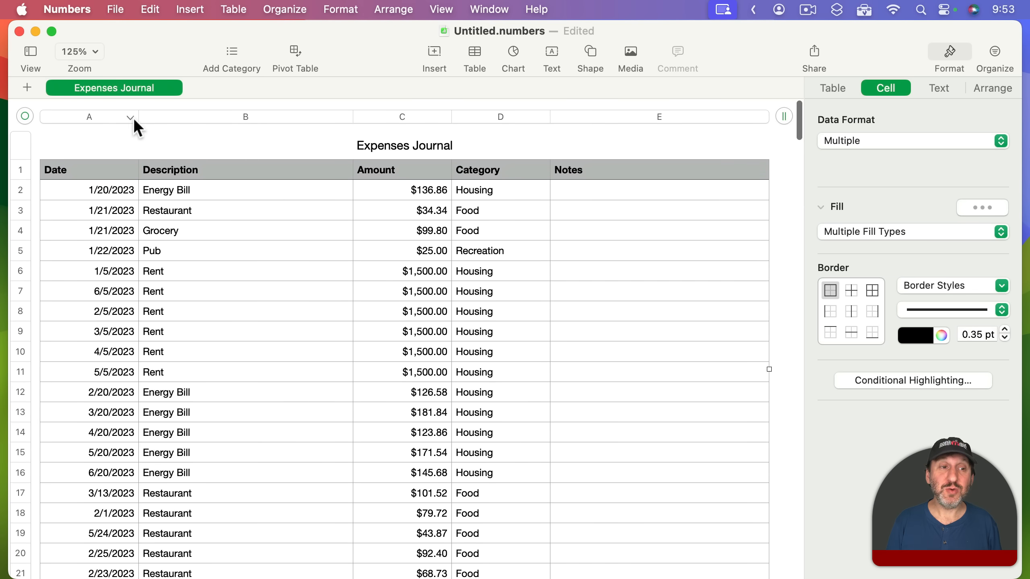
{"action": "left_click", "coordinate": [130, 116]}
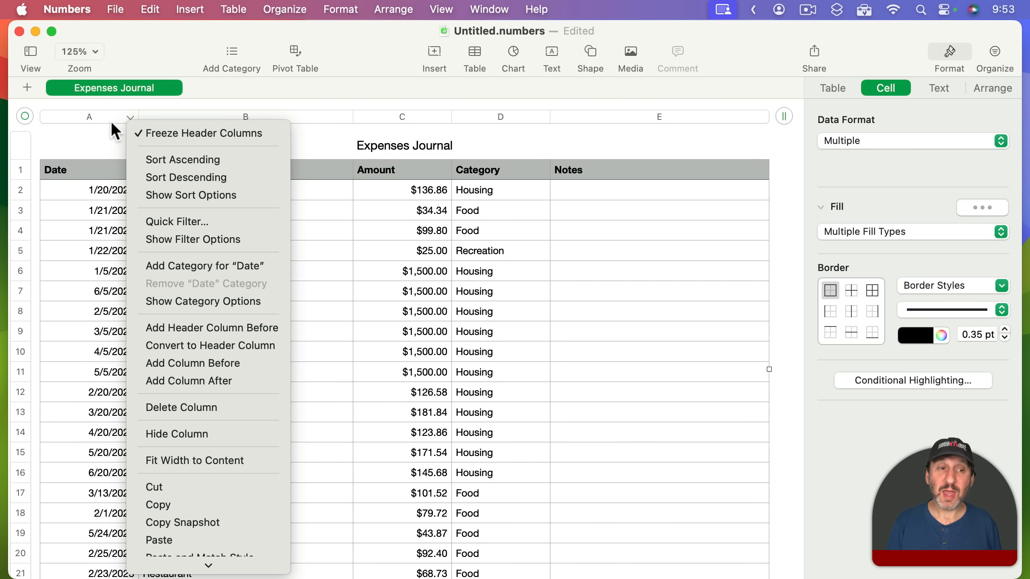
{"action": "left_click", "coordinate": [167, 159]}
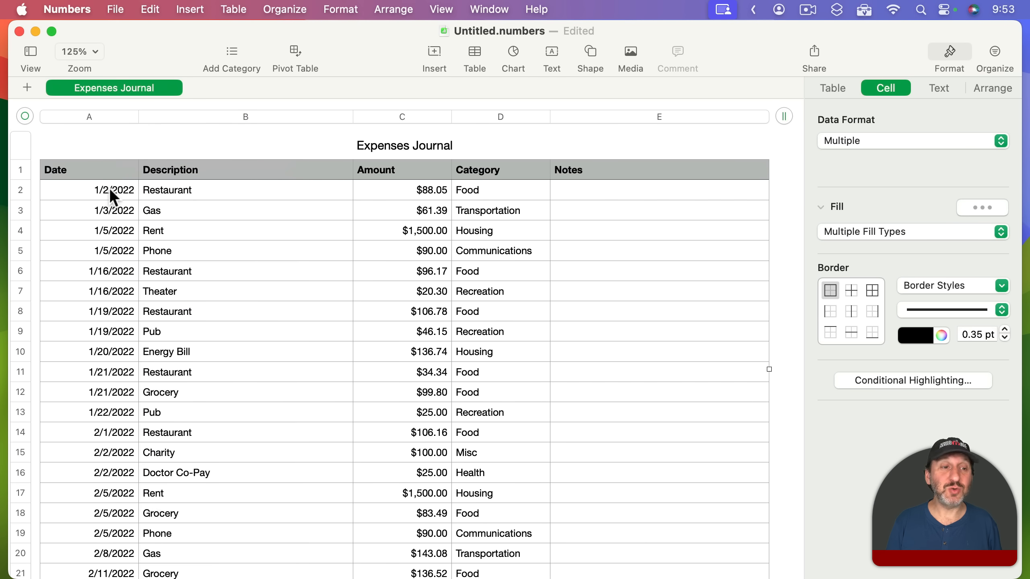
{"action": "left_click", "coordinate": [110, 190]}
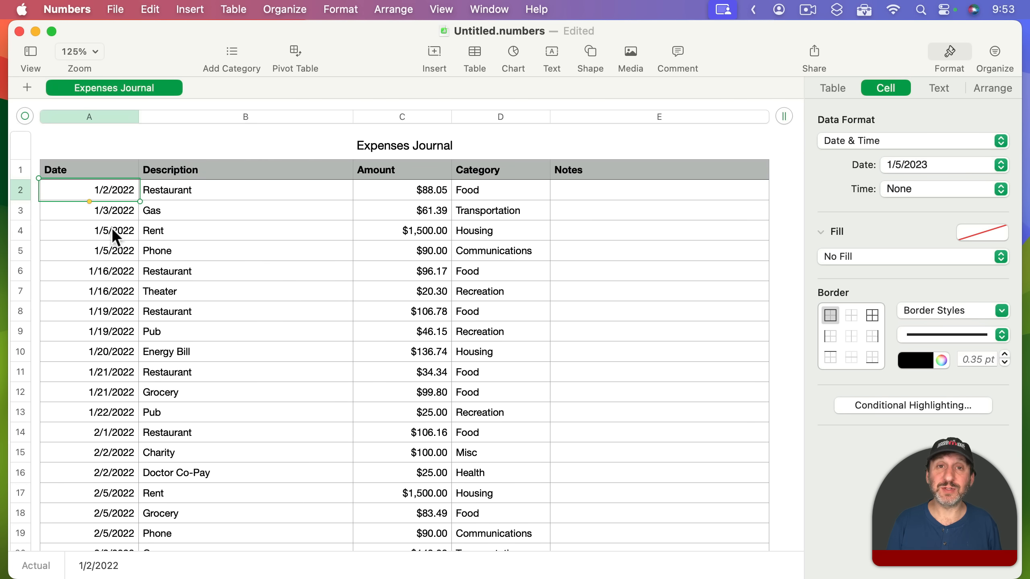
{"action": "scroll", "coordinate": [113, 238], "scroll_direction": "down", "scroll_amount": 20}
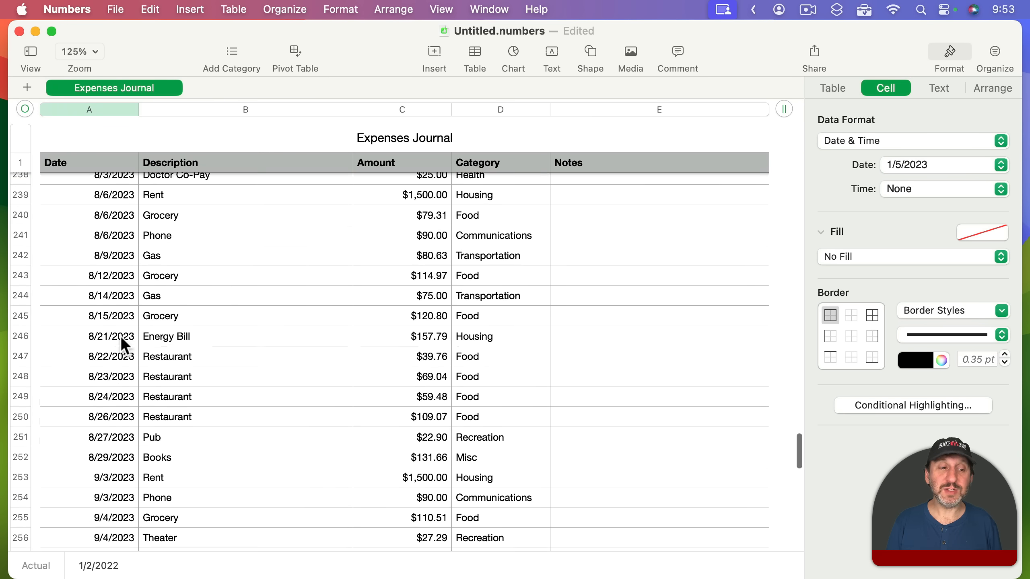
{"action": "scroll", "coordinate": [121, 335], "scroll_direction": "down", "scroll_amount": 10}
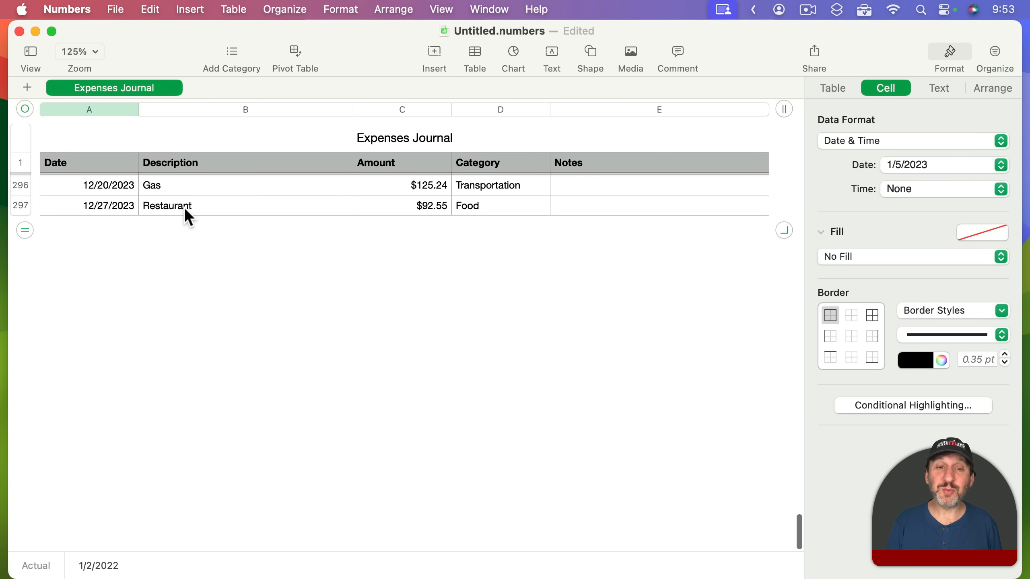
{"action": "scroll", "coordinate": [184, 207], "scroll_direction": "up", "scroll_amount": 15}
{"action": "scroll", "coordinate": [183, 206], "scroll_direction": "up", "scroll_amount": 20}
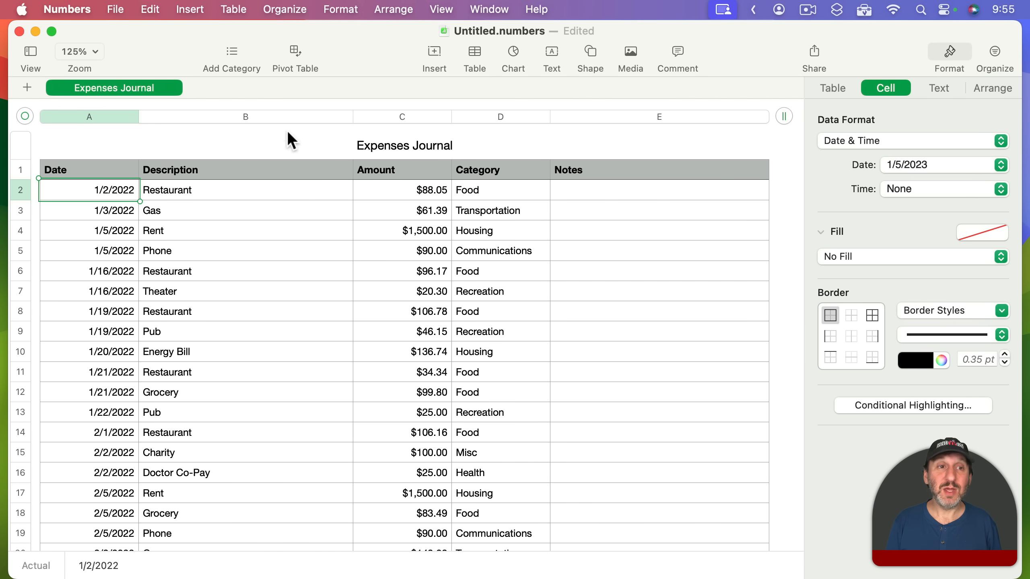
Create a pivot table from the Expenses Journal table on a new sheet, with the Date field as its rows
{"action": "left_click", "coordinate": [292, 52]}
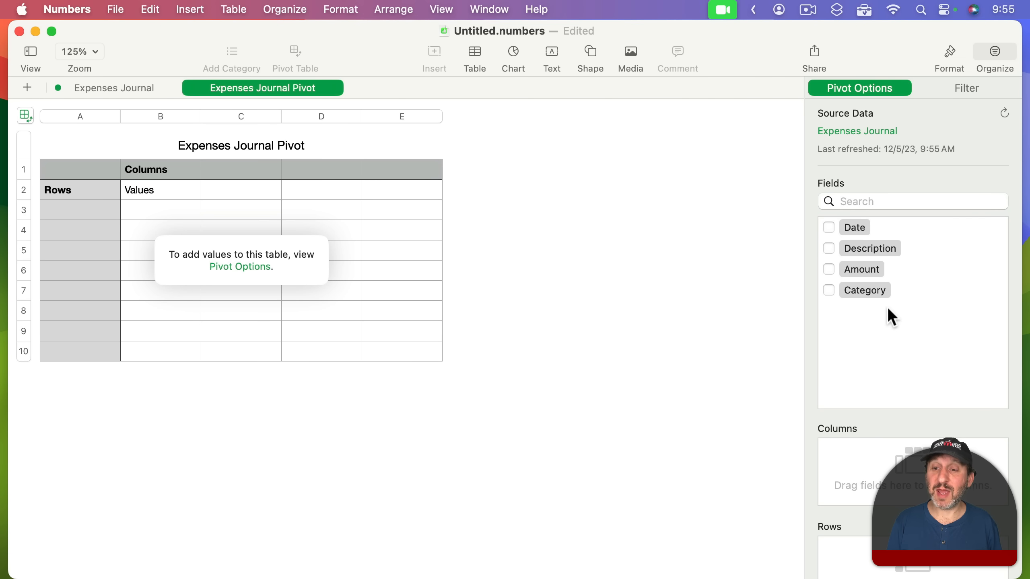
{"action": "scroll", "coordinate": [812, 335], "scroll_direction": "down", "scroll_amount": 5}
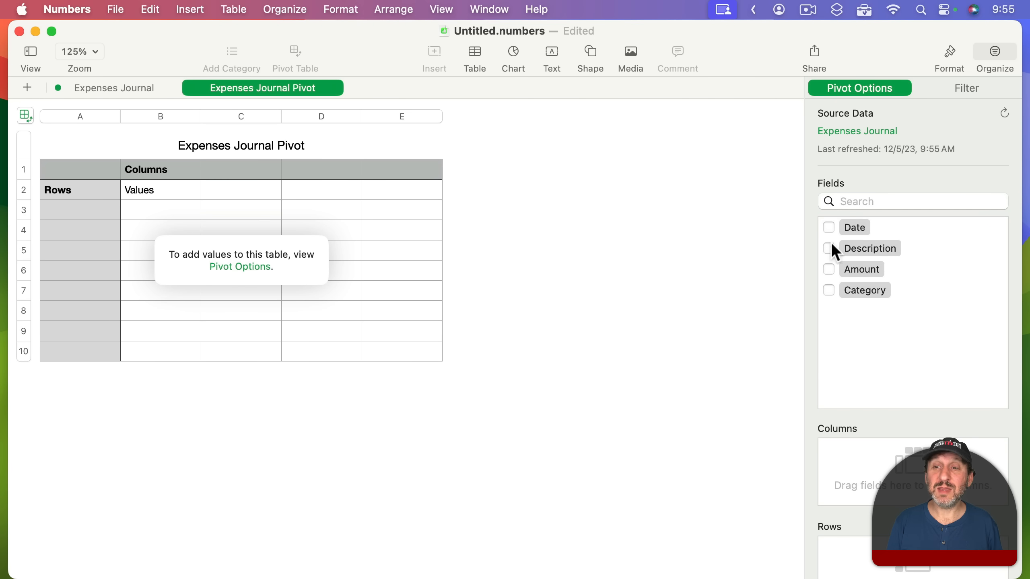
{"action": "left_click_drag", "start_coordinate": [866, 233], "coordinate": [876, 570]}
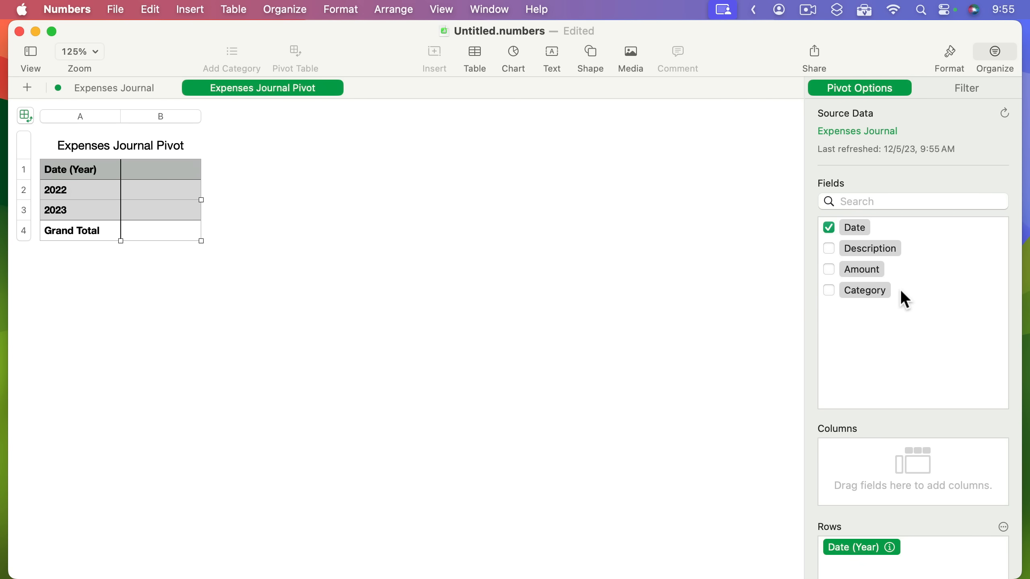
Add Category as the pivot table's columns and Amount as its values, and check the Food sums for 2022 and 2023
{"action": "left_click_drag", "start_coordinate": [884, 291], "coordinate": [877, 449]}
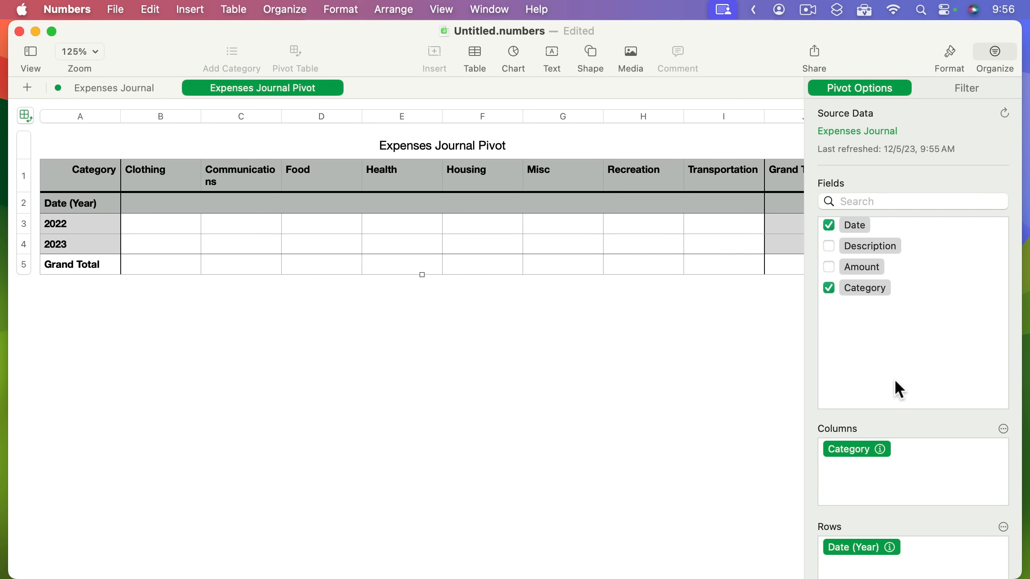
{"action": "scroll", "coordinate": [811, 429], "scroll_direction": "down", "scroll_amount": 5}
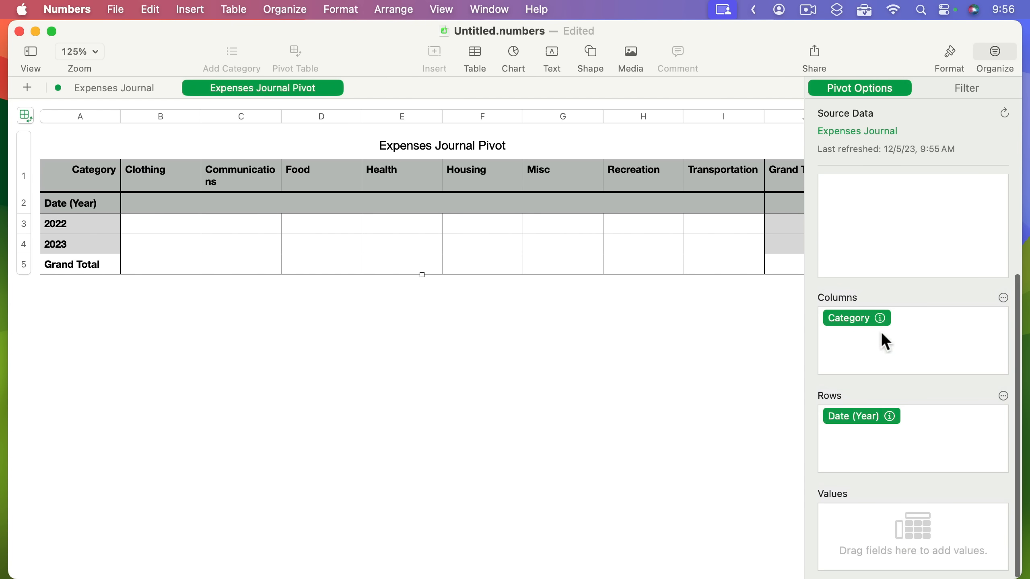
{"action": "scroll", "coordinate": [880, 287], "scroll_direction": "up", "scroll_amount": 4}
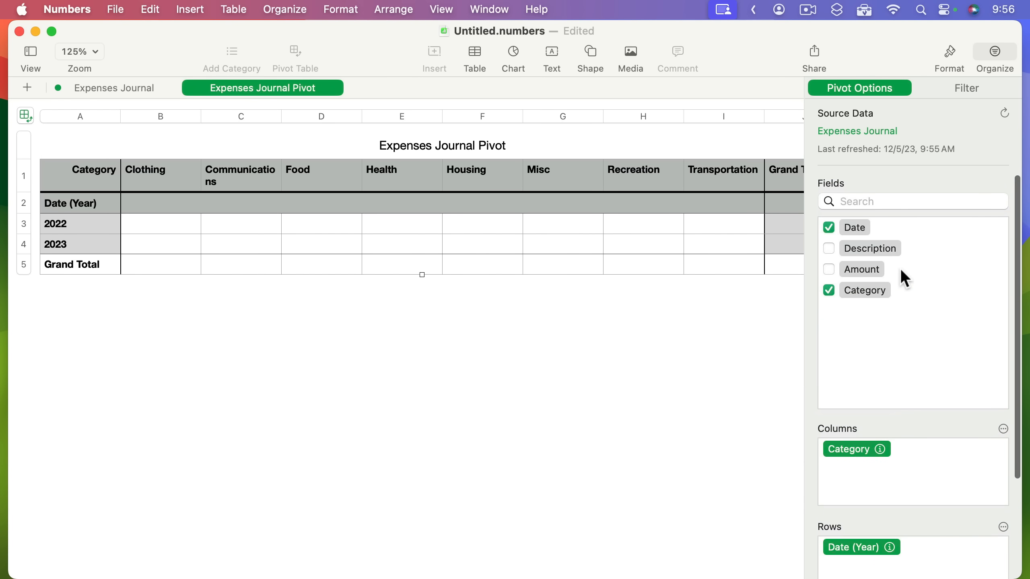
{"action": "left_click_drag", "start_coordinate": [882, 270], "coordinate": [872, 541]}
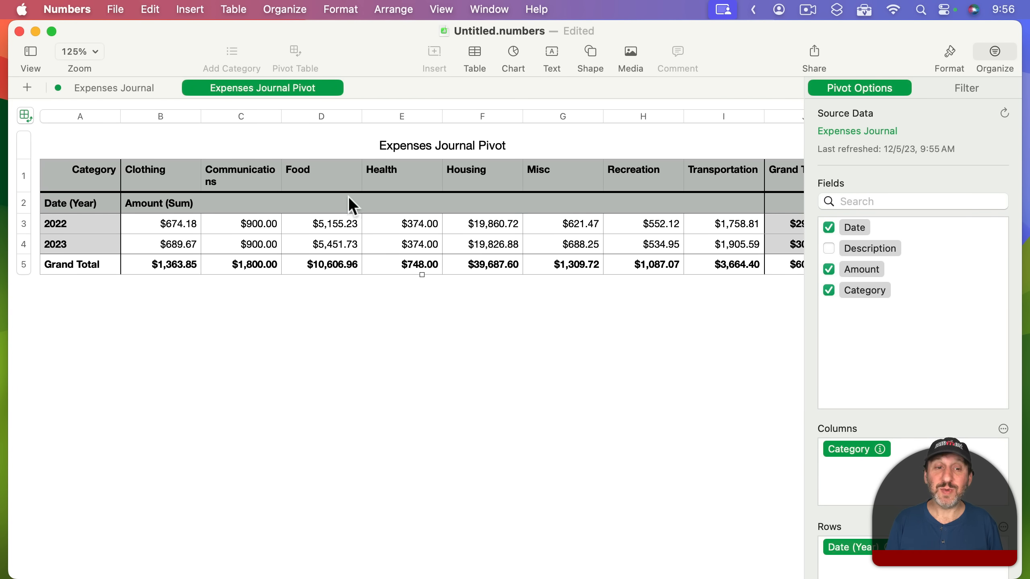
{"action": "left_click", "coordinate": [337, 224]}
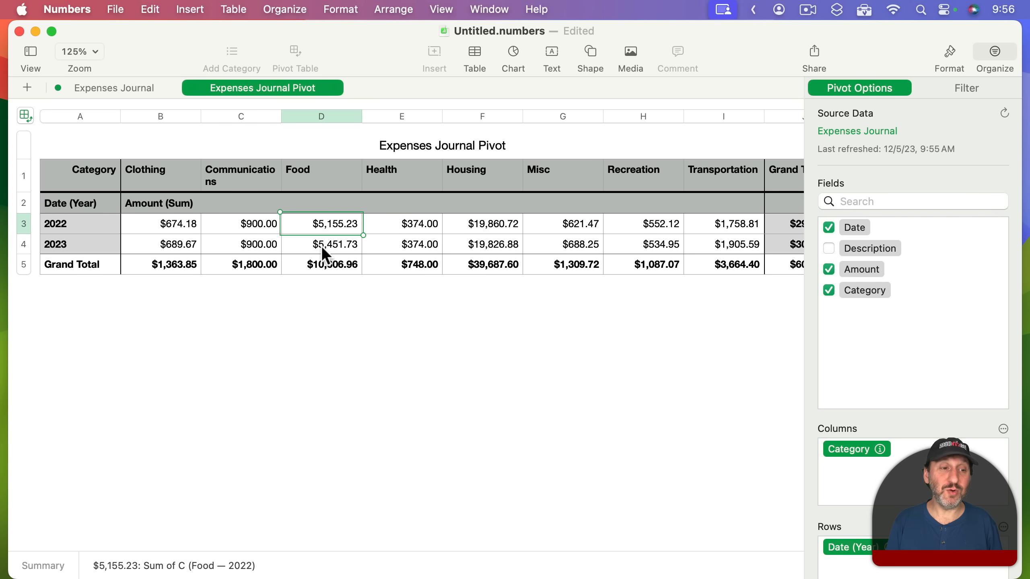
{"action": "left_click", "coordinate": [341, 244]}
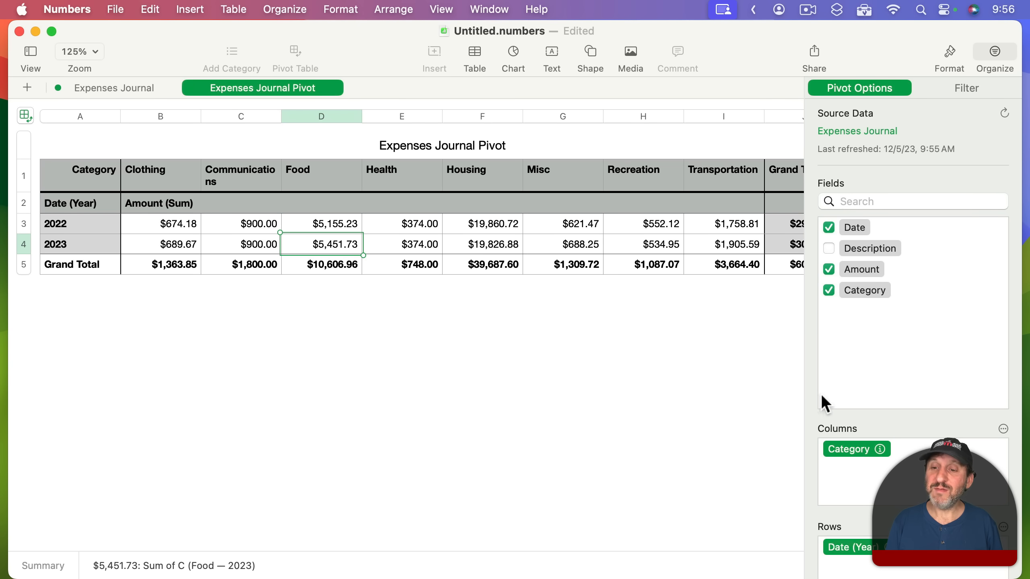
Group the pivot table's Date rows by Year-Month
{"action": "scroll", "coordinate": [812, 410], "scroll_direction": "down", "scroll_amount": 3}
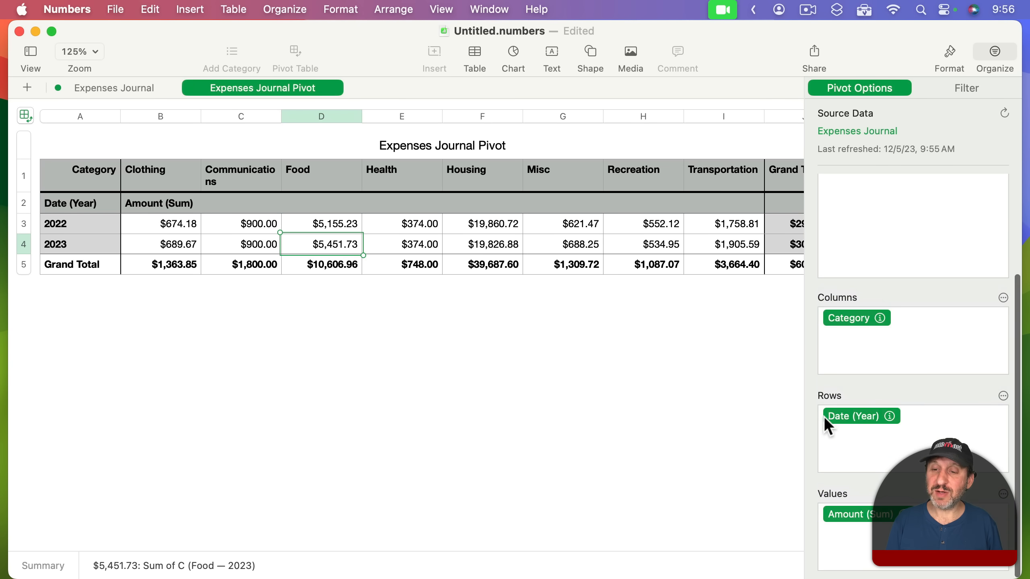
{"action": "left_click", "coordinate": [890, 416]}
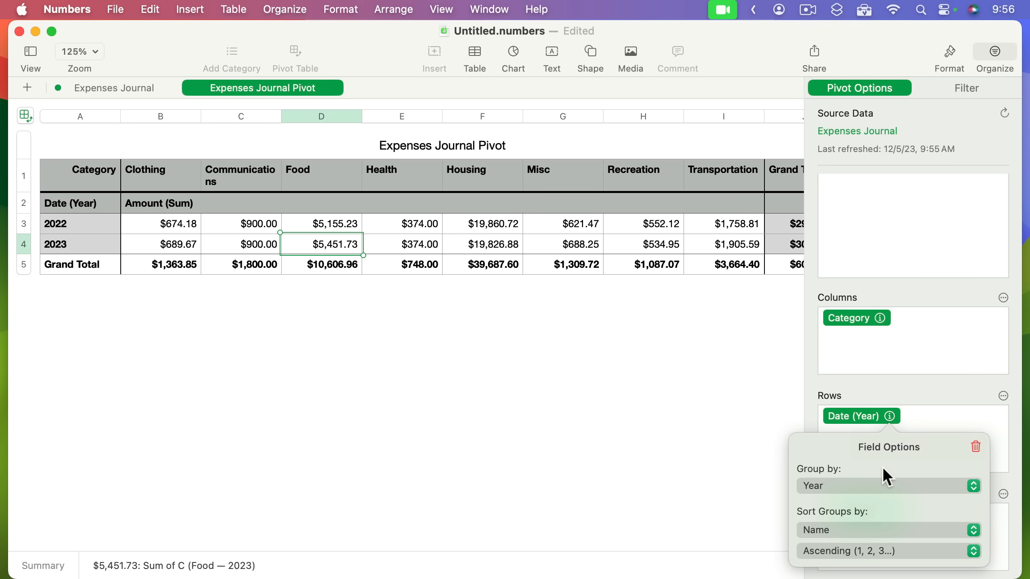
{"action": "left_click", "coordinate": [842, 479]}
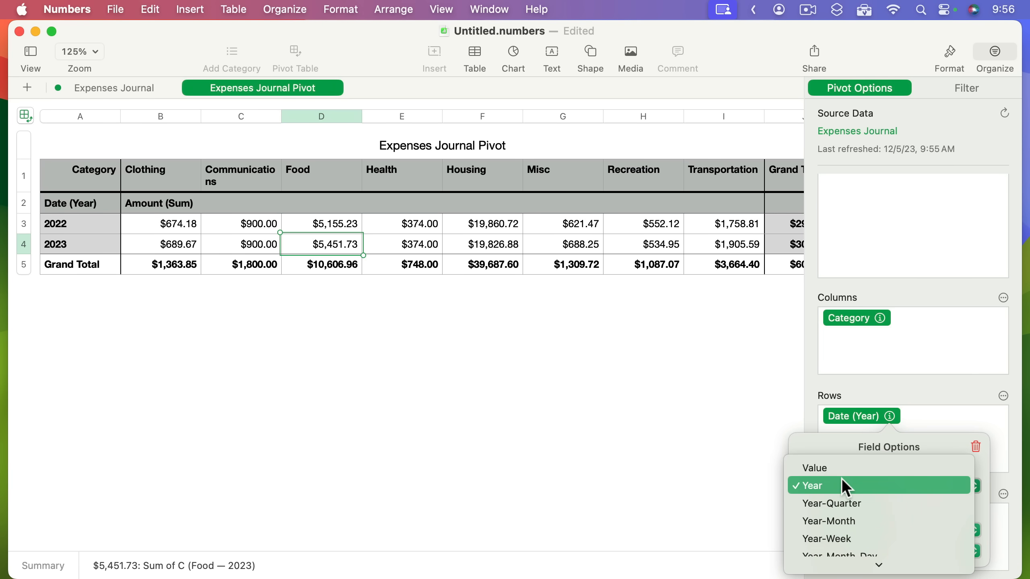
{"action": "left_click", "coordinate": [846, 519]}
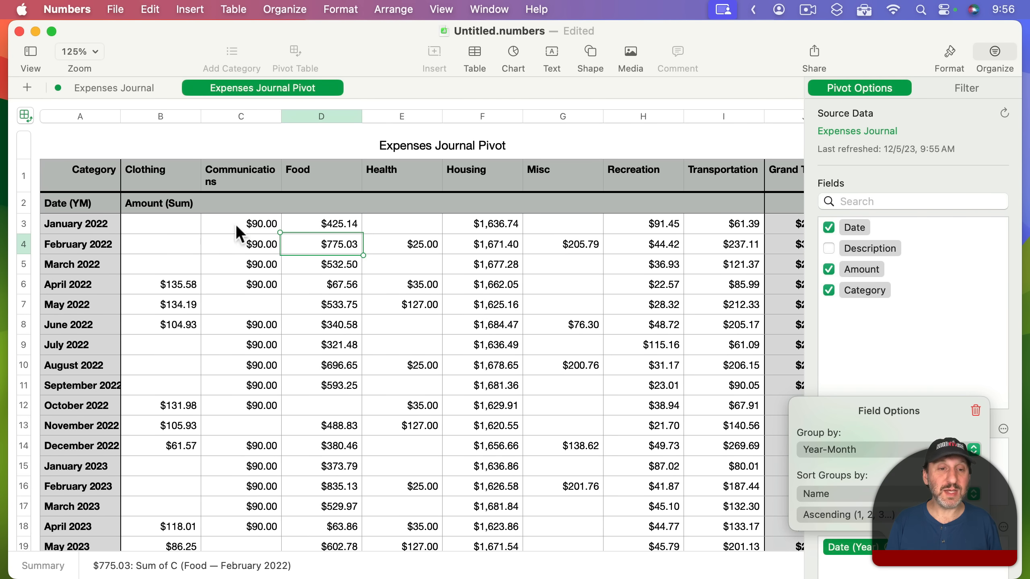
Examine the monthly Food sums from February to August 2022, look at the Expenses Journal sheet, and return to the pivot sheet
{"action": "left_click", "coordinate": [335, 243]}
{"action": "left_click", "coordinate": [336, 259]}
{"action": "left_click", "coordinate": [341, 283]}
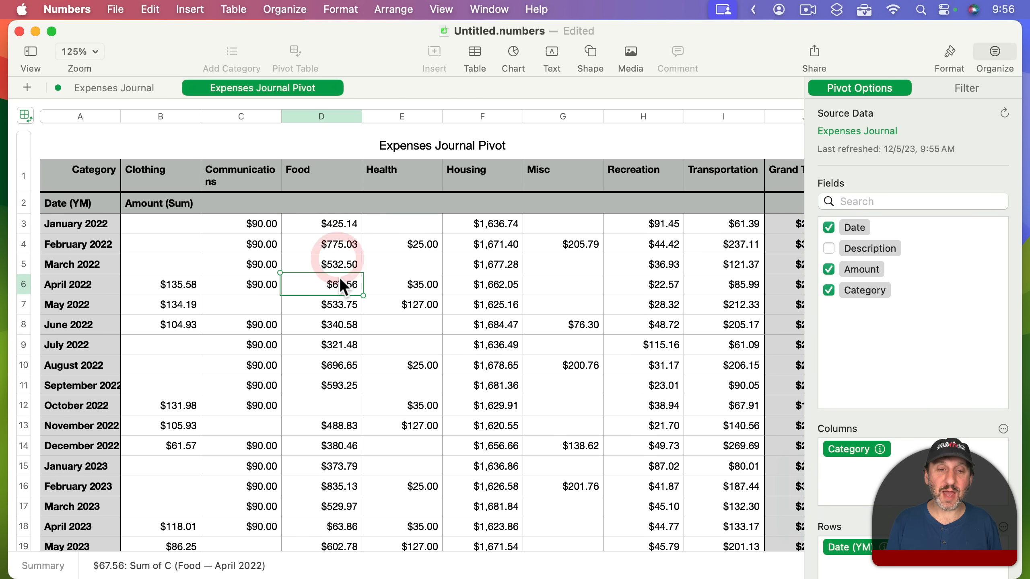
{"action": "left_click", "coordinate": [343, 302]}
{"action": "left_click", "coordinate": [341, 324]}
{"action": "left_click", "coordinate": [342, 343]}
{"action": "left_click", "coordinate": [345, 364]}
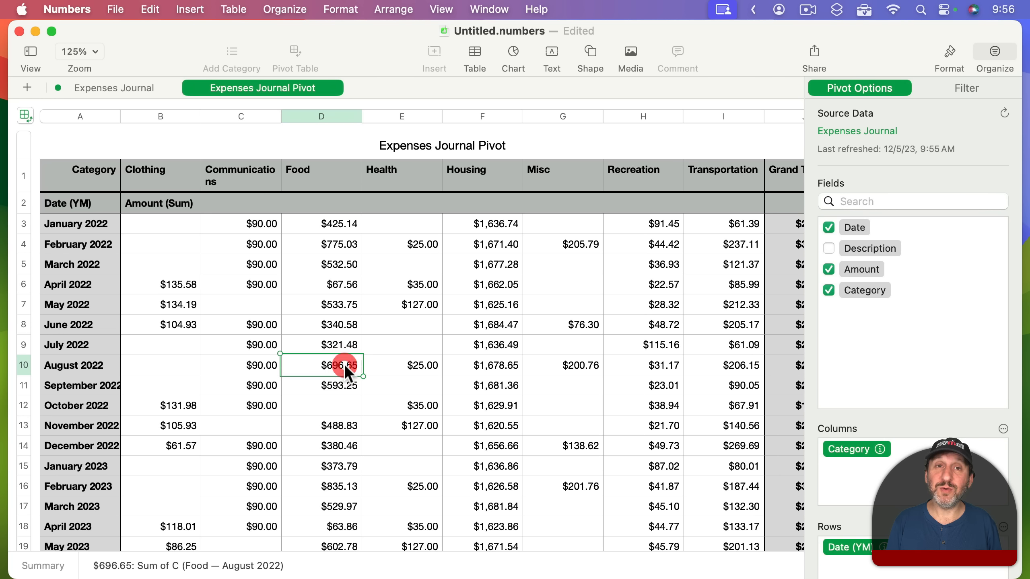
{"action": "left_click", "coordinate": [363, 177]}
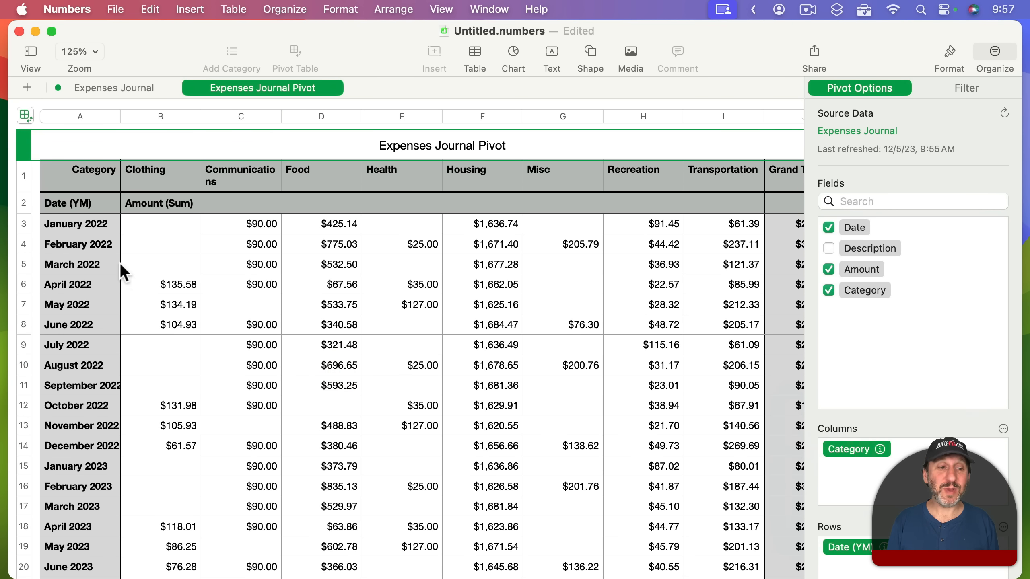
{"action": "left_click", "coordinate": [119, 86]}
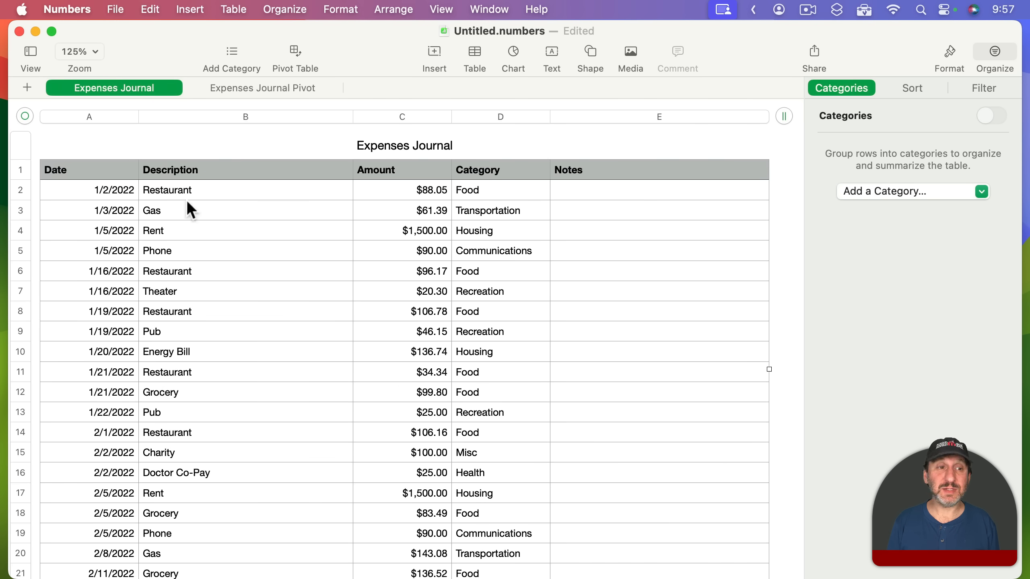
{"action": "left_click", "coordinate": [251, 84]}
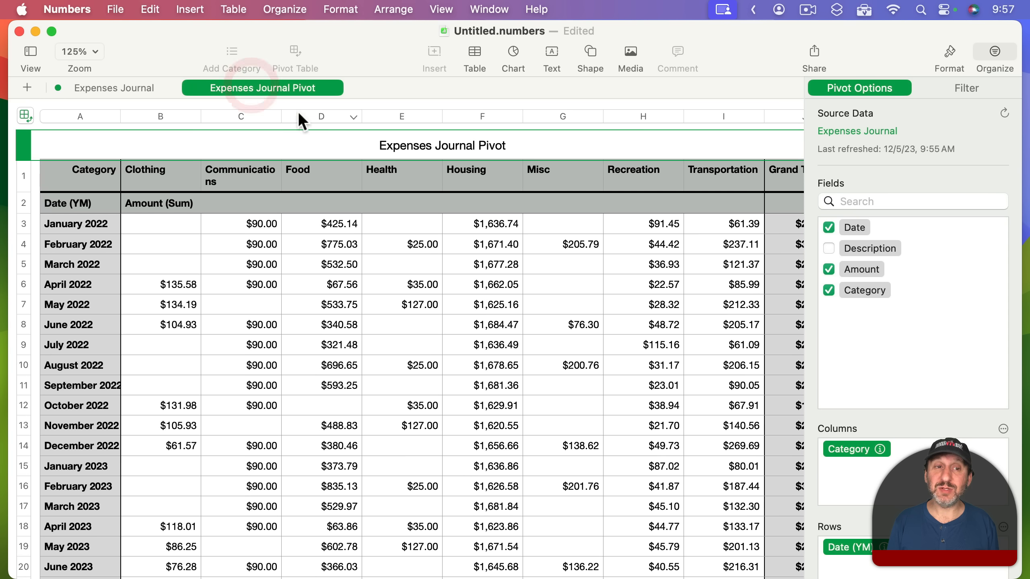
Rename the pivot table's sheet as Categories By Month
{"action": "double_click", "coordinate": [257, 90]}
{"action": "type", "text": "Cate"}
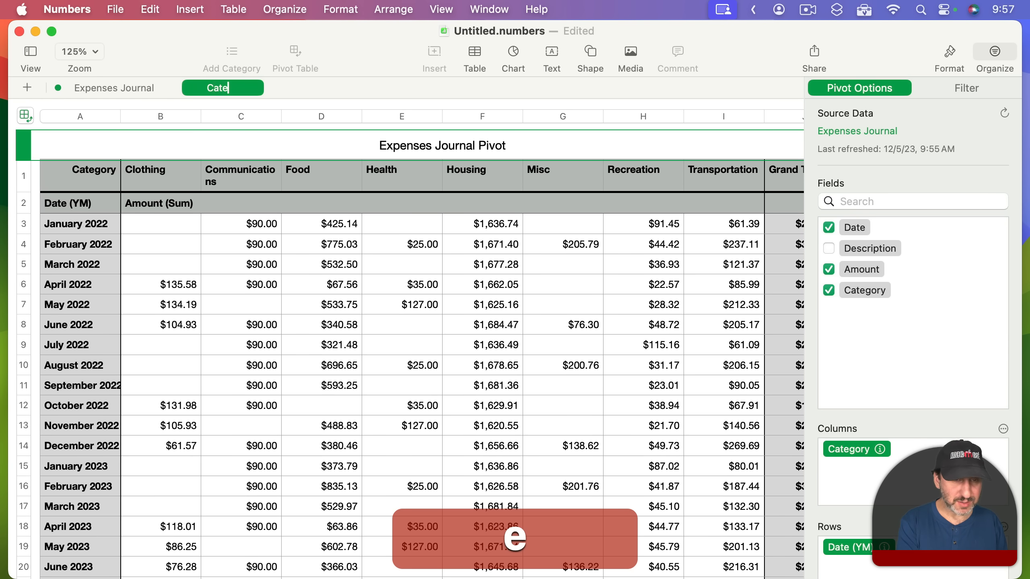
{"action": "type", "text": "gories By Month"}
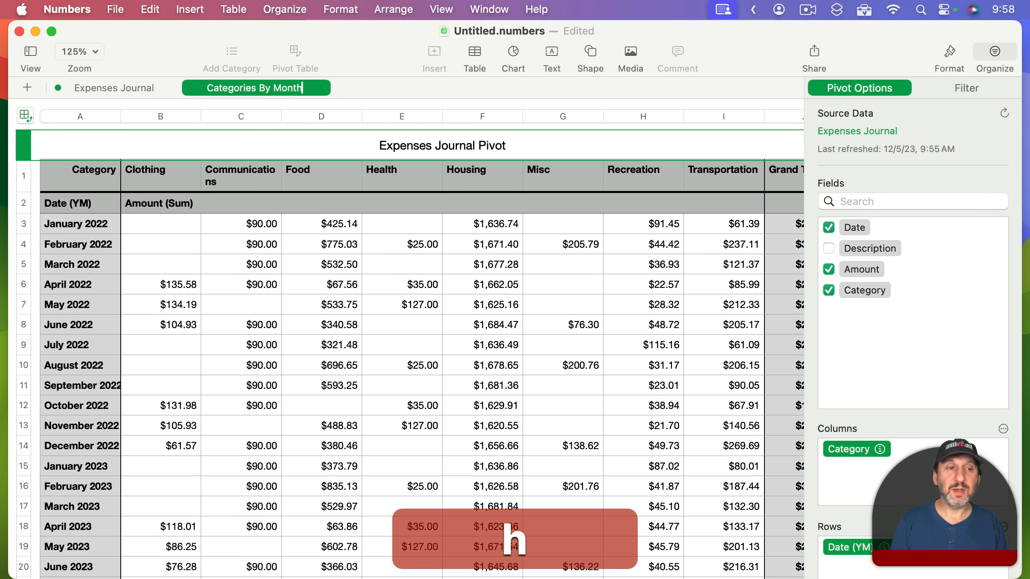
Copy the sheet name Categories By Month and use it as the pivot table's title
{"action": "key", "text": "super+a"}
{"action": "key", "text": "super+c"}
{"action": "left_click", "coordinate": [405, 142]}
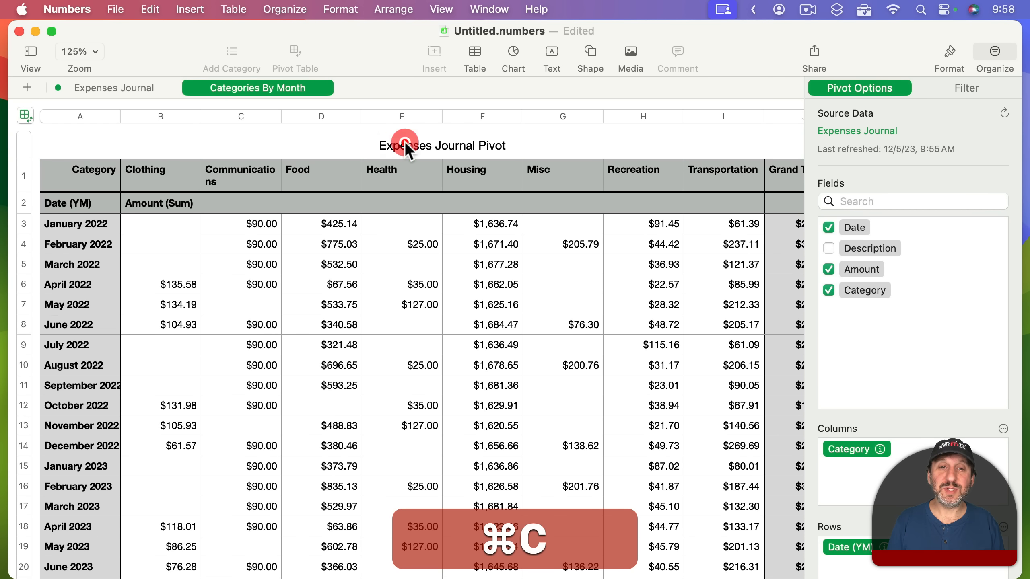
{"action": "key", "text": "super+v"}
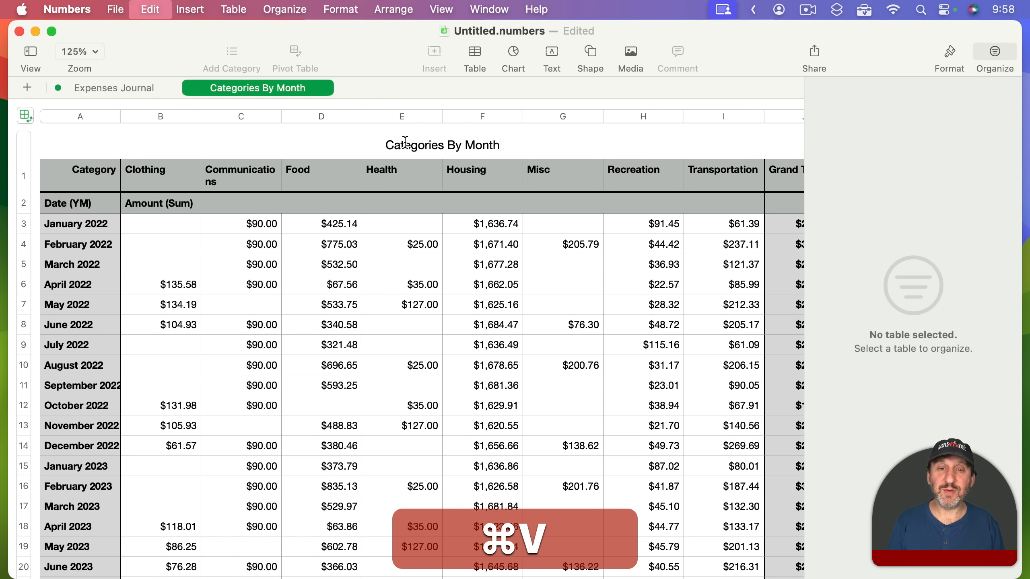
{"action": "left_click", "coordinate": [523, 110]}
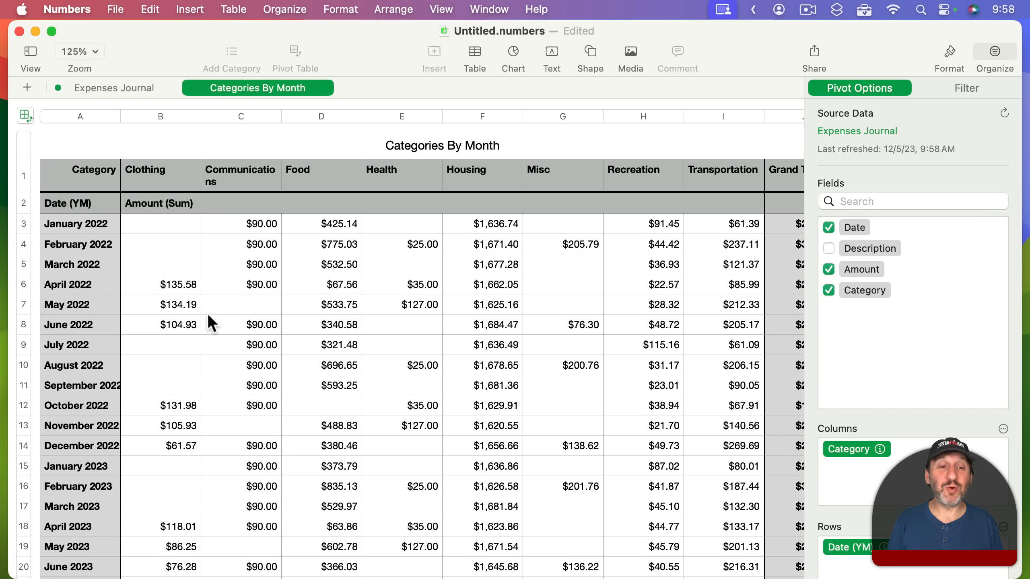
Examine the pivot table's Grand Total column for each month and its Grand Total row for each category
{"action": "left_click", "coordinate": [417, 350]}
{"action": "scroll", "coordinate": [503, 307], "scroll_direction": "right", "scroll_amount": 3}
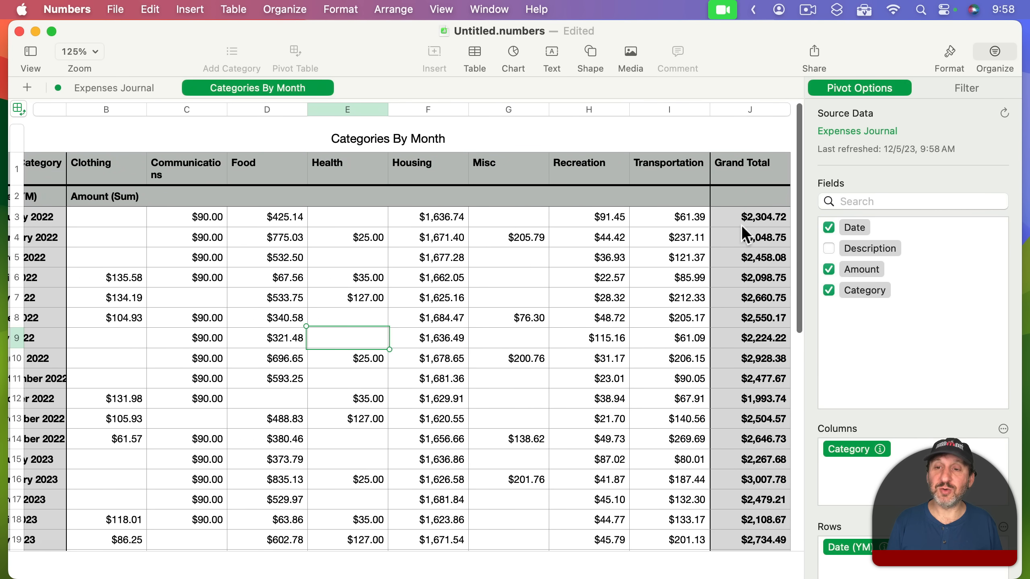
{"action": "left_click", "coordinate": [753, 216]}
{"action": "left_click", "coordinate": [753, 237]}
{"action": "left_click", "coordinate": [742, 256]}
{"action": "scroll", "coordinate": [487, 287], "scroll_direction": "down", "scroll_amount": 2}
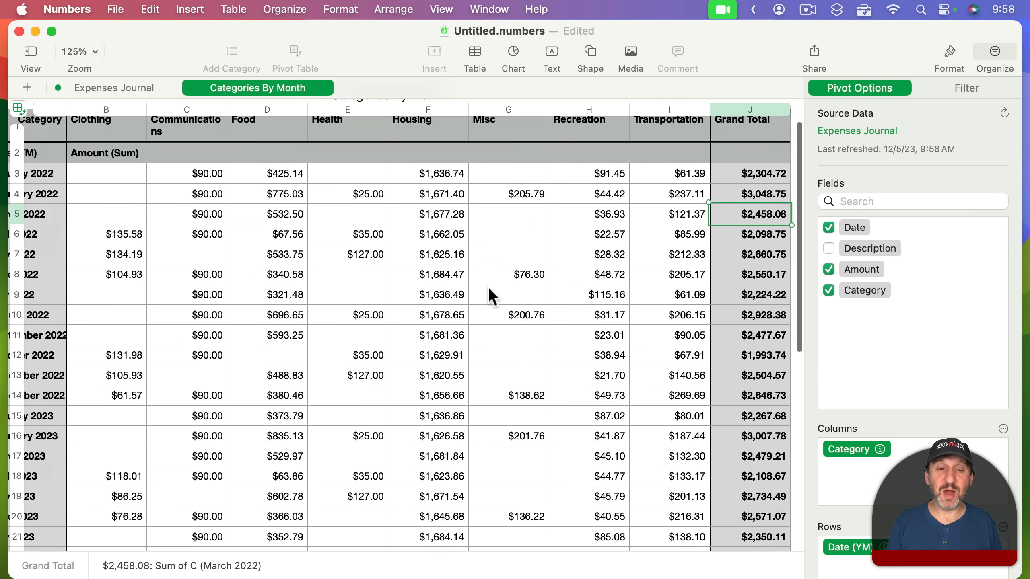
{"action": "scroll", "coordinate": [488, 287], "scroll_direction": "down", "scroll_amount": 10}
{"action": "scroll", "coordinate": [488, 287], "scroll_direction": "left", "scroll_amount": 2}
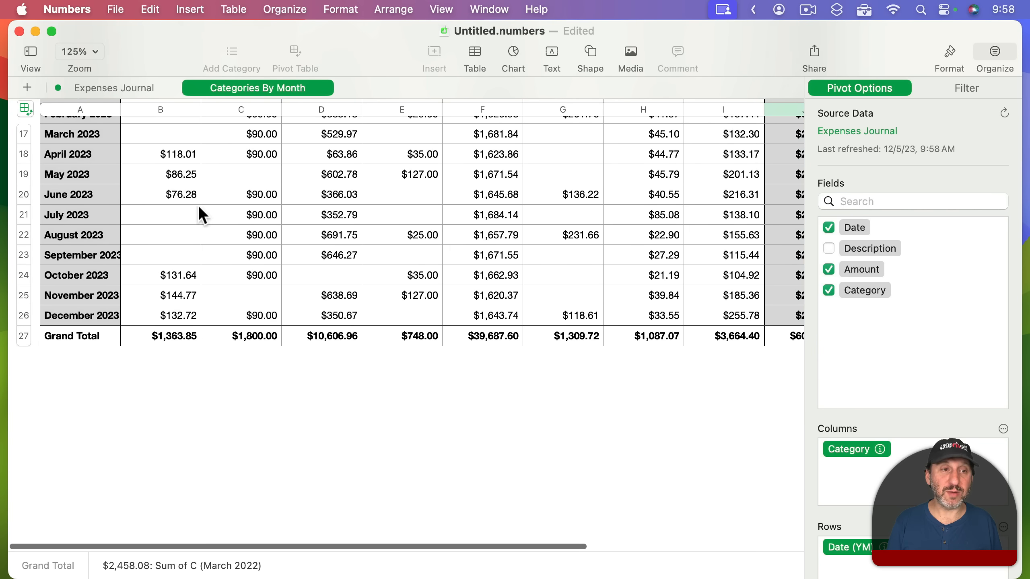
{"action": "scroll", "coordinate": [199, 206], "scroll_direction": "up", "scroll_amount": 10}
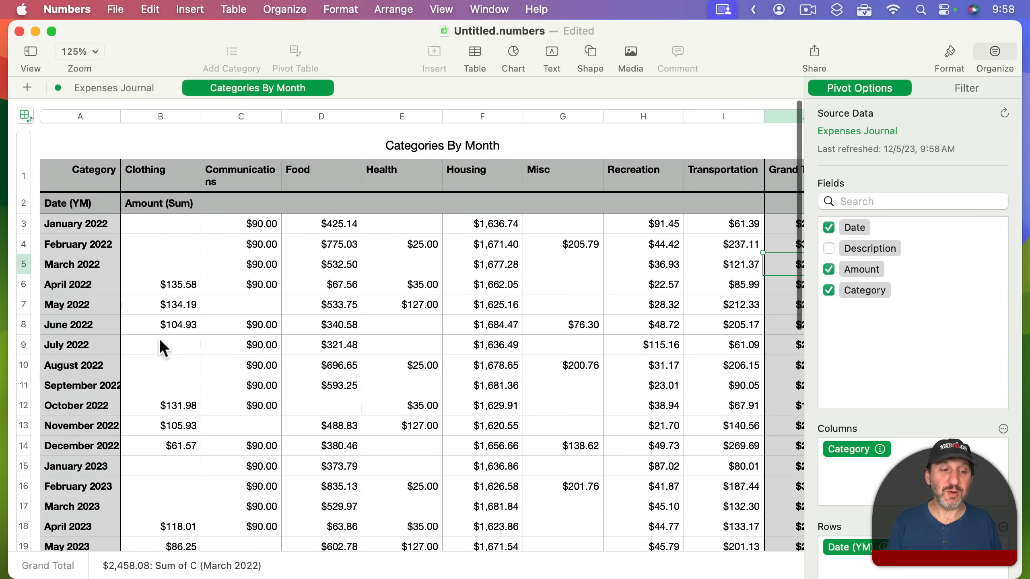
{"action": "scroll", "coordinate": [159, 338], "scroll_direction": "down", "scroll_amount": 10}
{"action": "left_click", "coordinate": [179, 425]}
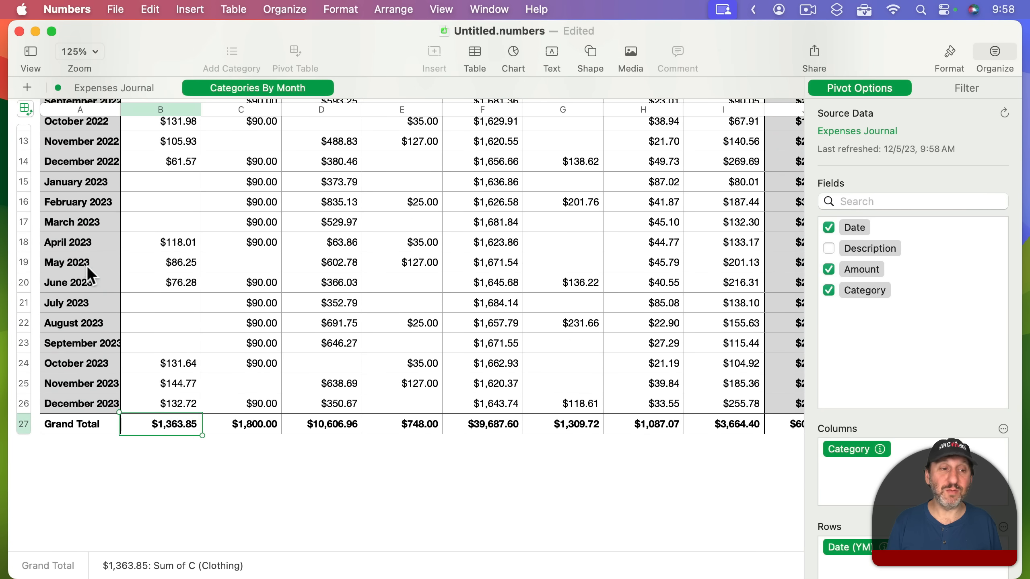
{"action": "scroll", "coordinate": [148, 300], "scroll_direction": "up", "scroll_amount": 10}
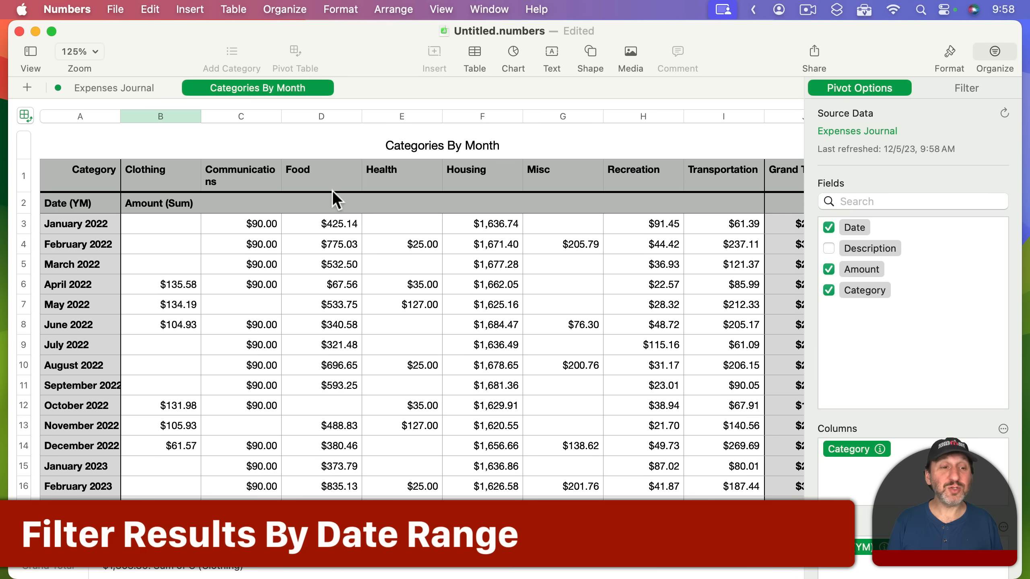
Add a Date filter to the pivot table with the rule "In the range"
{"action": "left_click", "coordinate": [969, 87]}
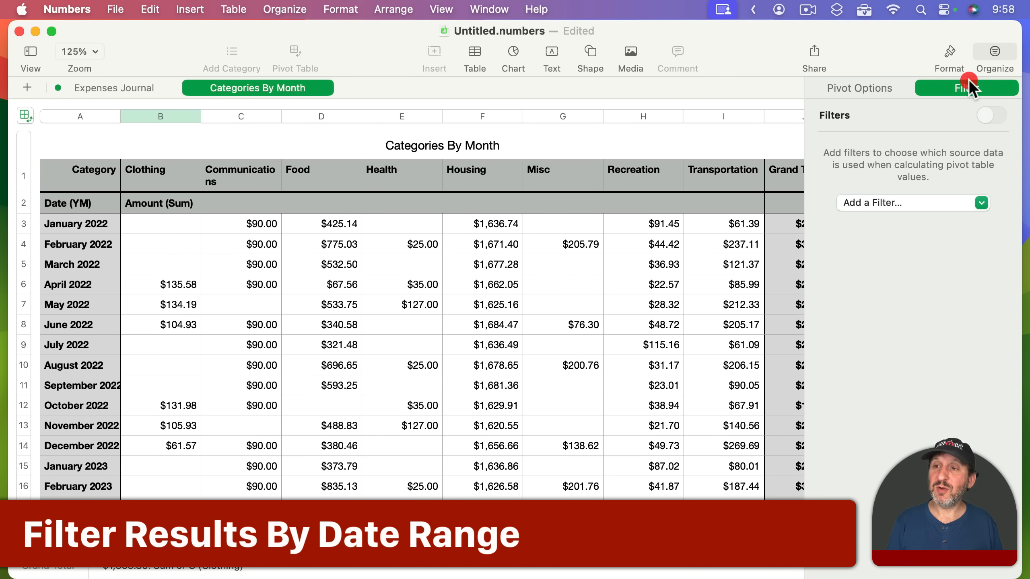
{"action": "left_click", "coordinate": [913, 203]}
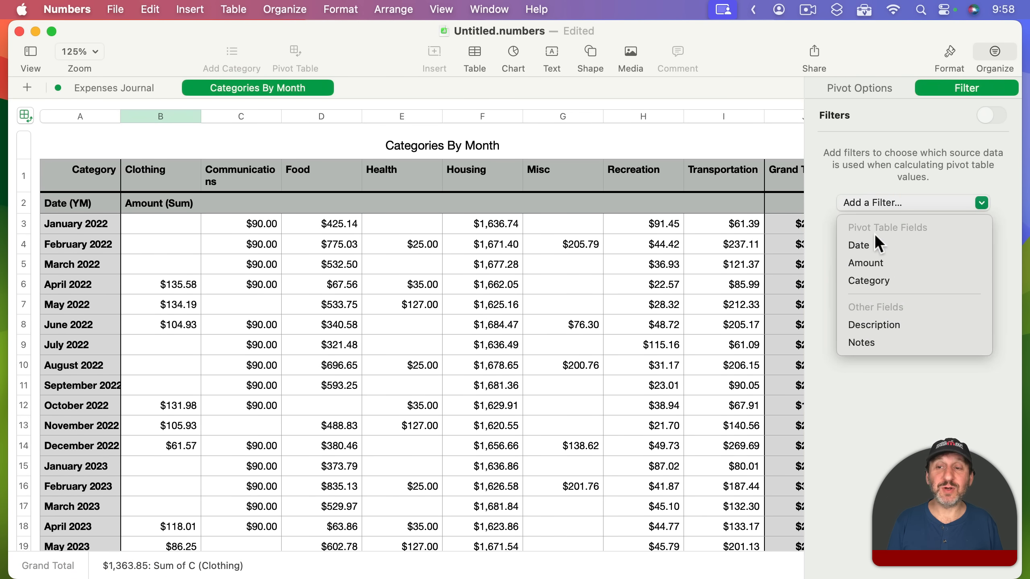
{"action": "left_click", "coordinate": [875, 244]}
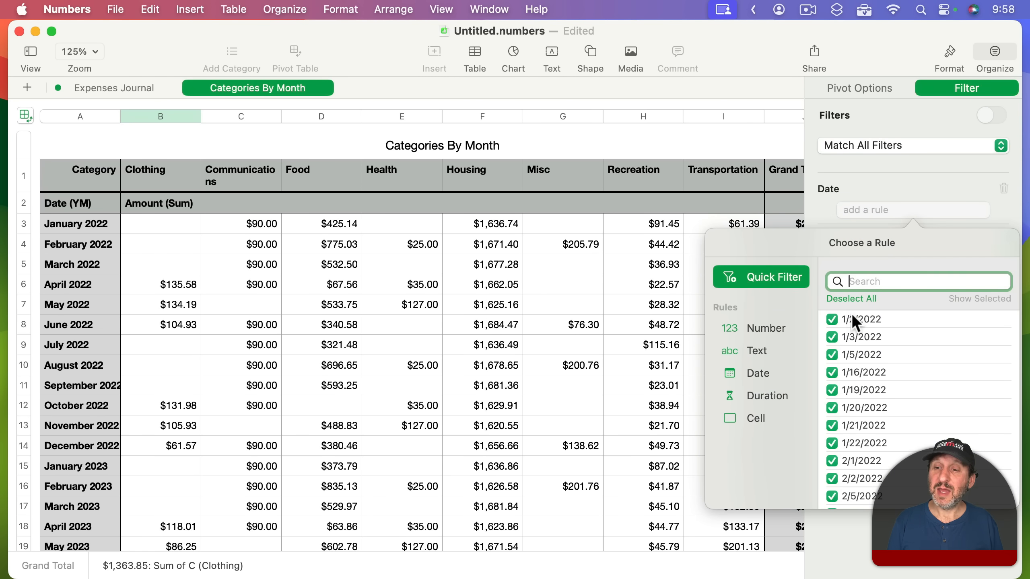
{"action": "left_click", "coordinate": [750, 372]}
{"action": "scroll", "coordinate": [870, 420], "scroll_direction": "down", "scroll_amount": 5}
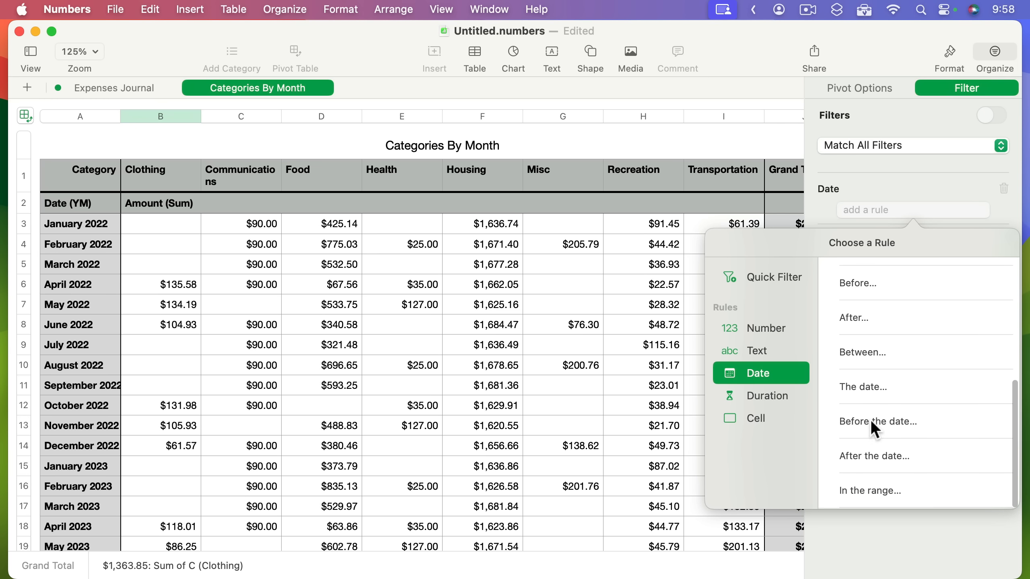
{"action": "left_click", "coordinate": [860, 489]}
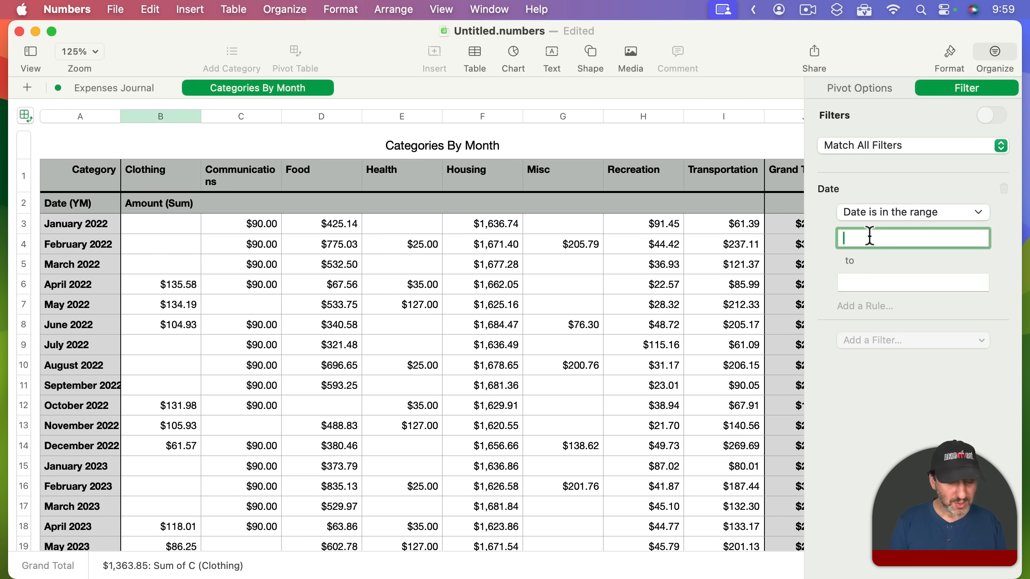
Set the Date filter's range from 1/1/2023 to 12/31/2023 and apply it
{"action": "type", "text": "1/1/2023"}
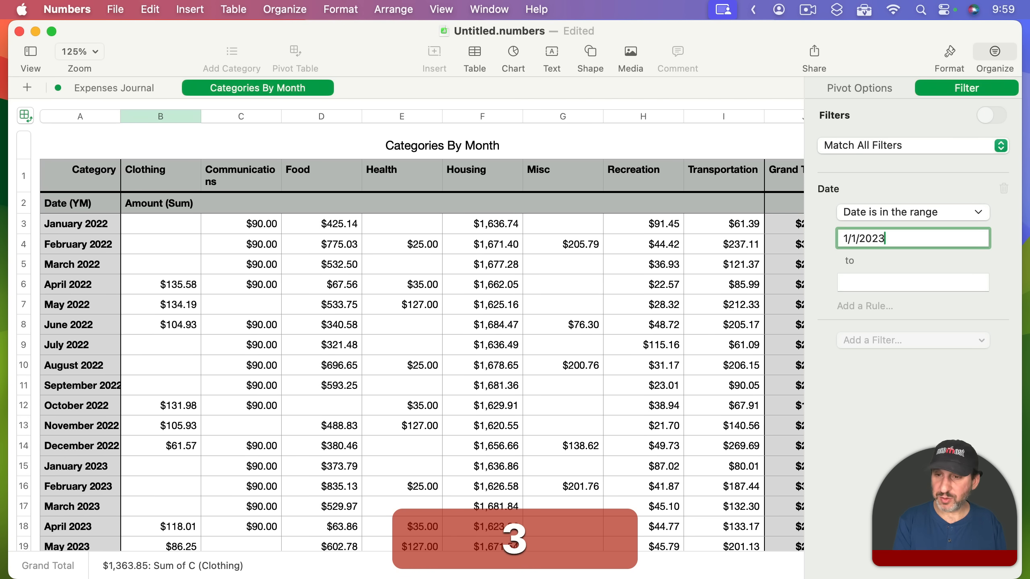
{"action": "key", "text": "Tab"}
{"action": "type", "text": "12/31"}
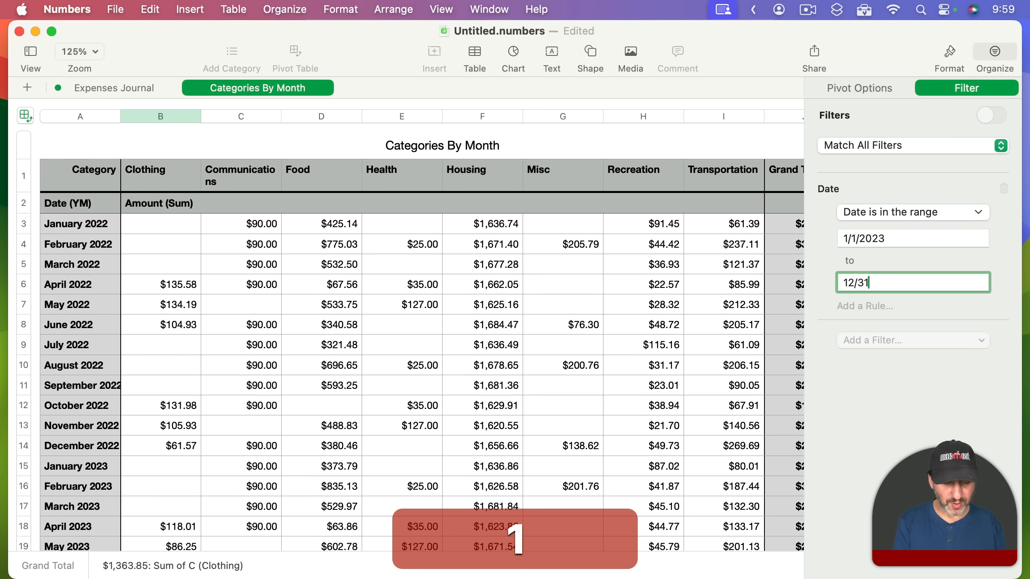
{"action": "type", "text": "/2023"}
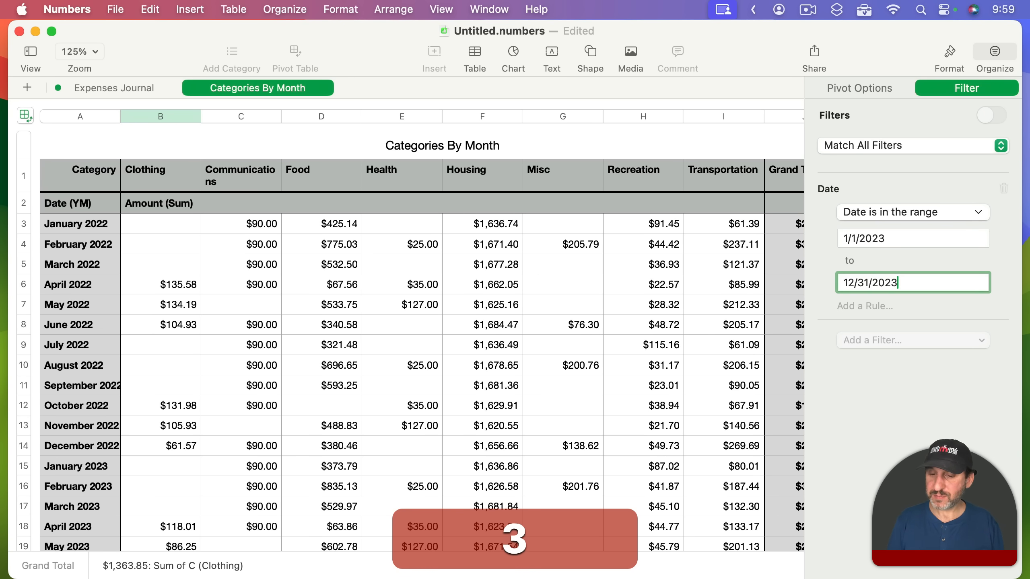
{"action": "key", "text": "Return"}
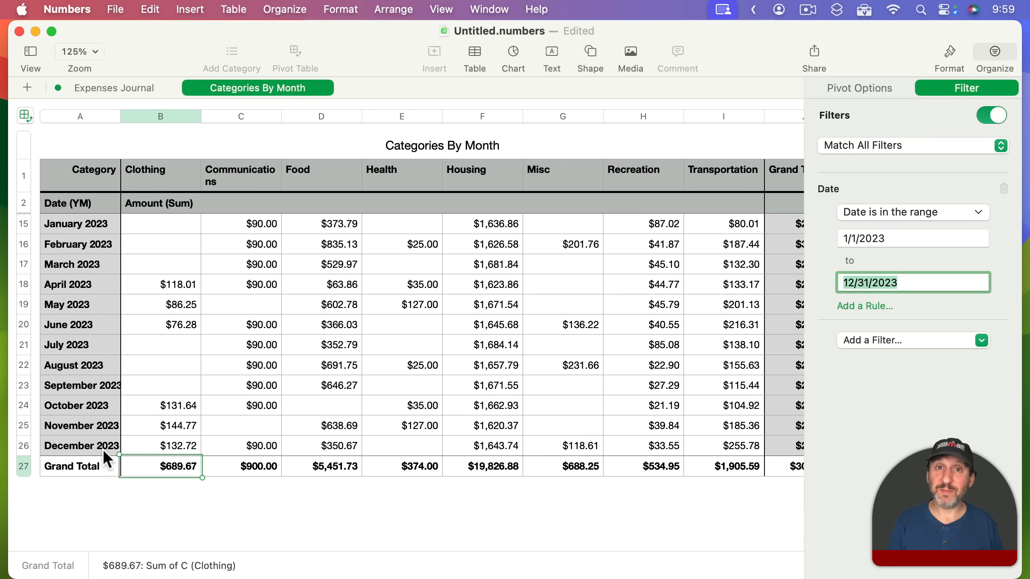
Create a second pivot table on a new sheet from the whole Expenses Journal table
{"action": "left_click", "coordinate": [308, 513]}
{"action": "scroll", "coordinate": [624, 369], "scroll_direction": "right", "scroll_amount": 5}
{"action": "scroll", "coordinate": [624, 369], "scroll_direction": "left", "scroll_amount": 5}
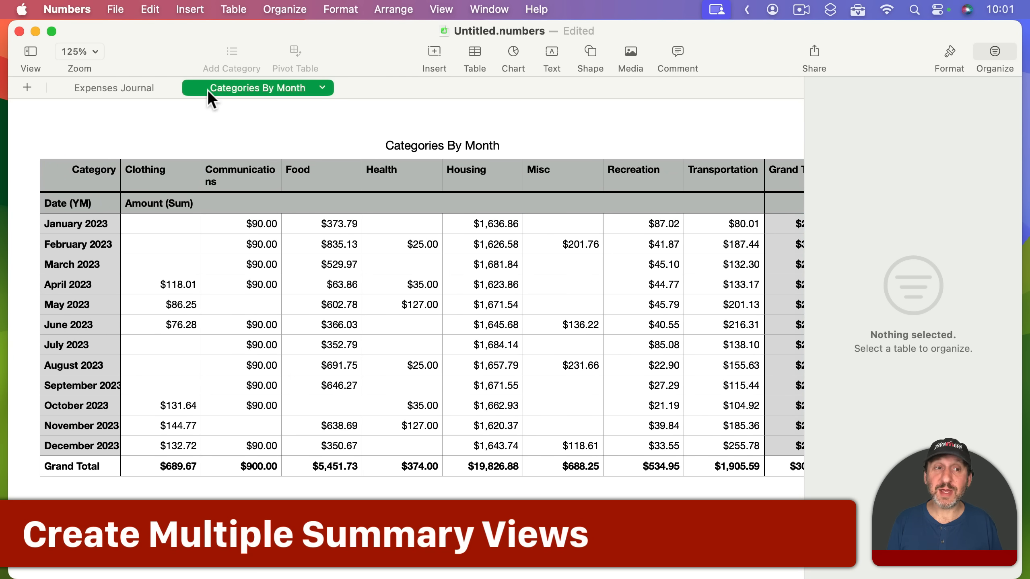
{"action": "left_click", "coordinate": [122, 86]}
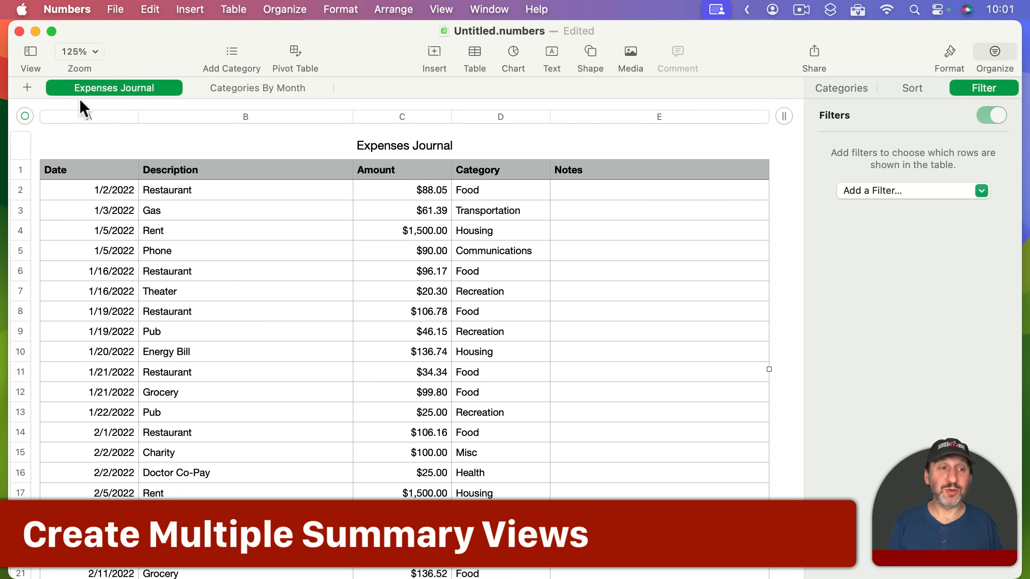
{"action": "left_click", "coordinate": [24, 116]}
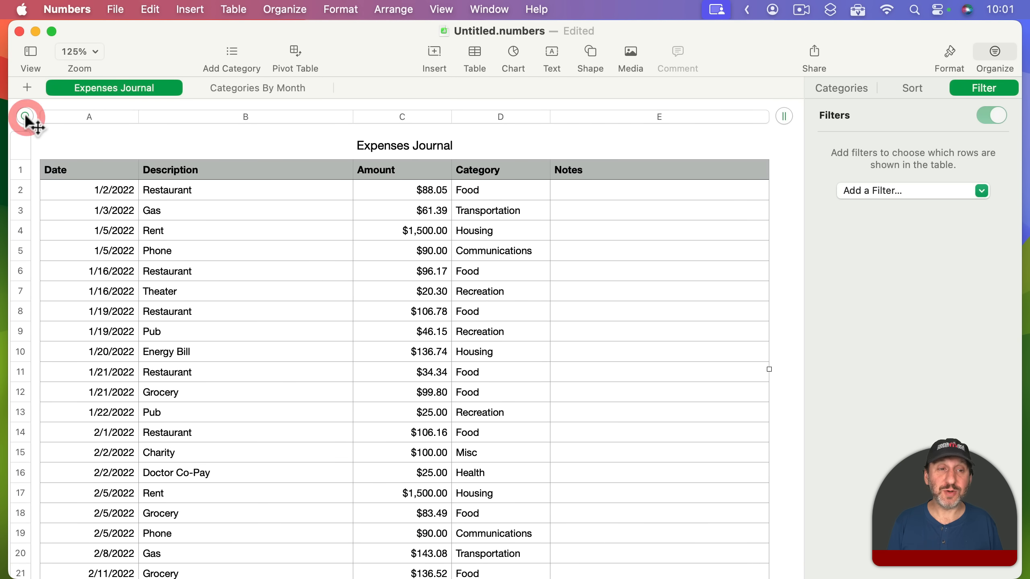
{"action": "left_click", "coordinate": [295, 51]}
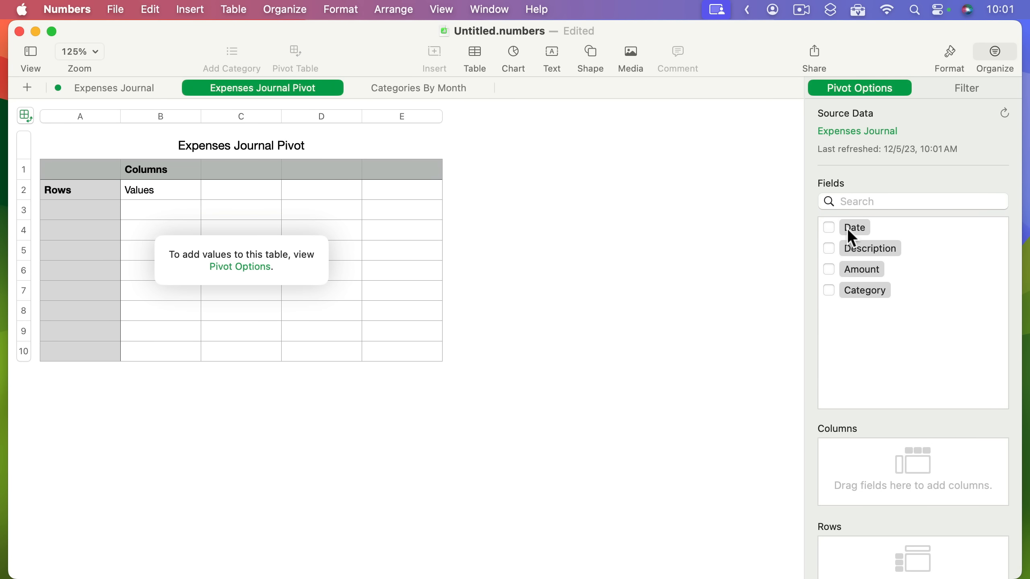
Set up the new pivot table with Date by year as columns, Category as rows and the sum of Amount as values
{"action": "left_click_drag", "start_coordinate": [846, 228], "coordinate": [880, 459]}
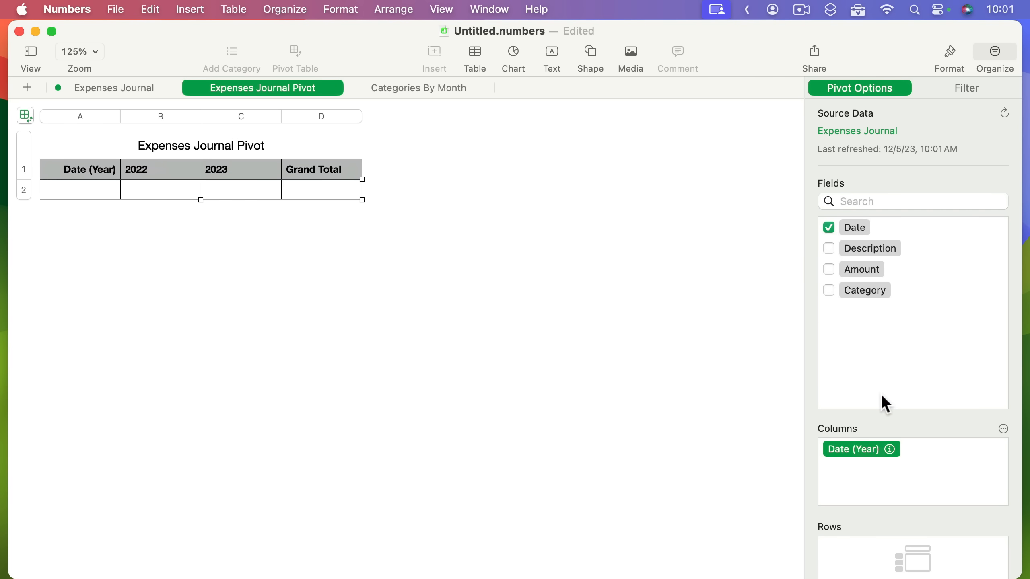
{"action": "scroll", "coordinate": [880, 363], "scroll_direction": "down", "scroll_amount": 2}
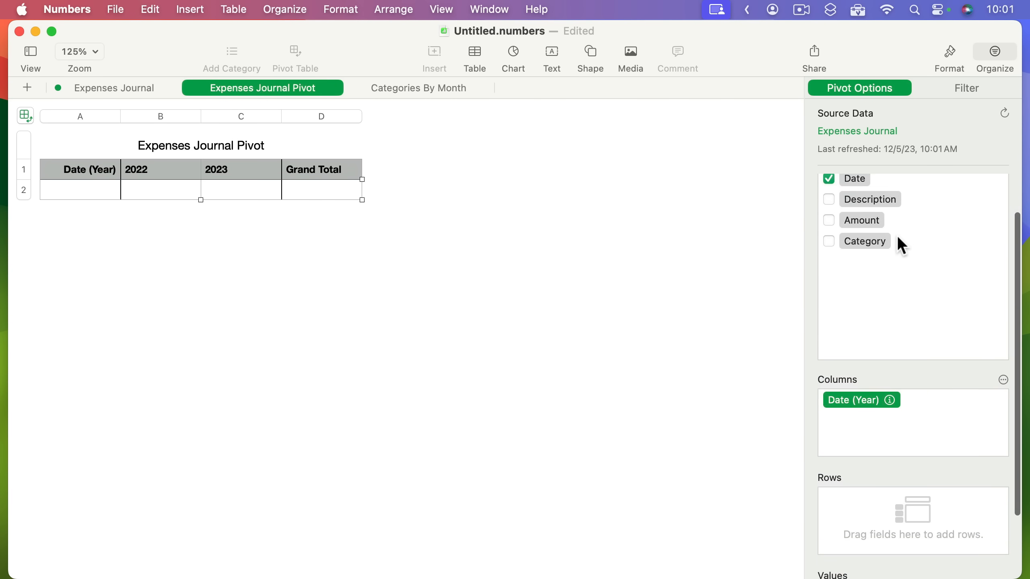
{"action": "left_click_drag", "start_coordinate": [895, 240], "coordinate": [893, 514]}
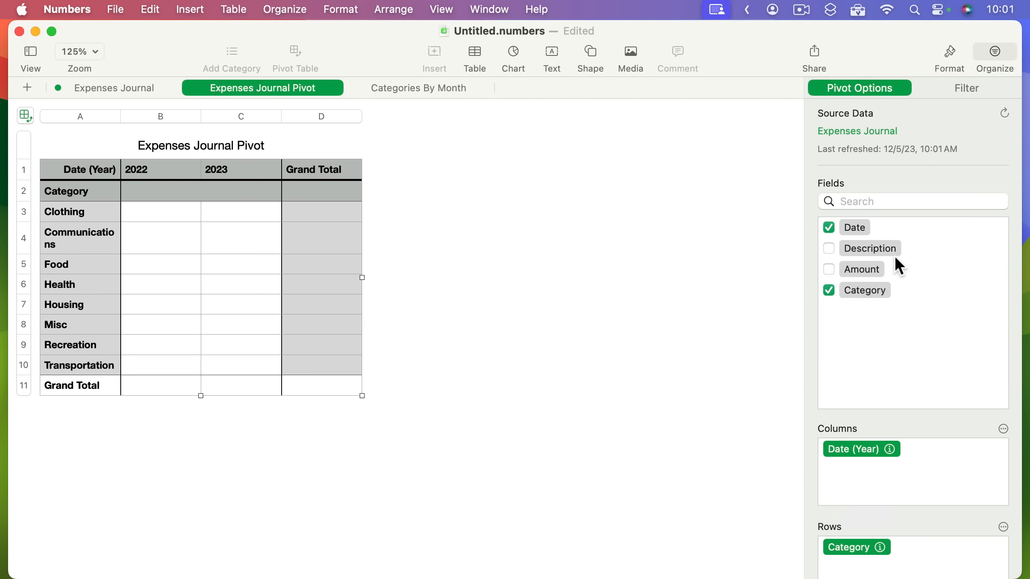
{"action": "left_click_drag", "start_coordinate": [890, 269], "coordinate": [884, 523]}
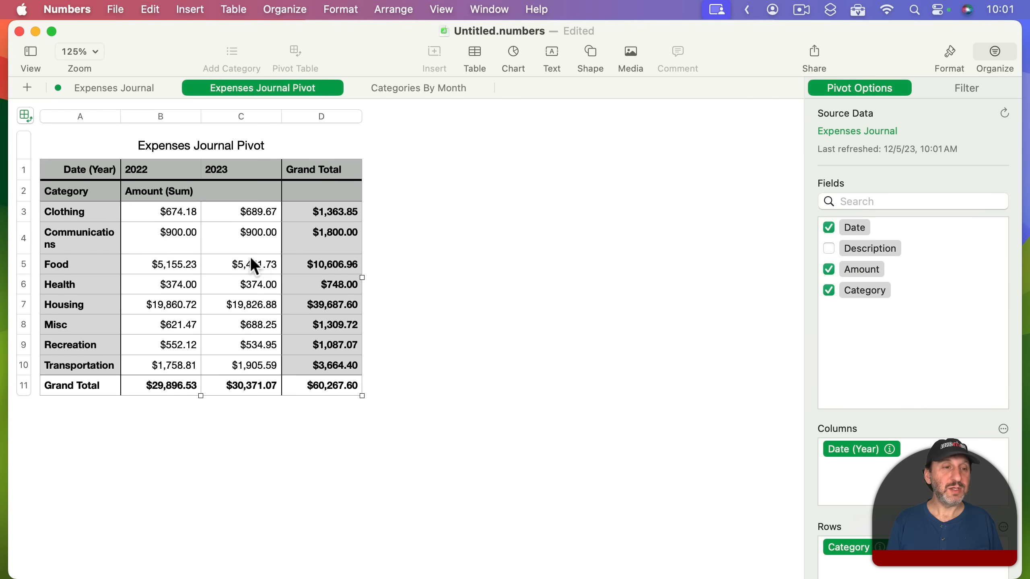
{"action": "left_click", "coordinate": [149, 166]}
{"action": "left_click", "coordinate": [220, 169]}
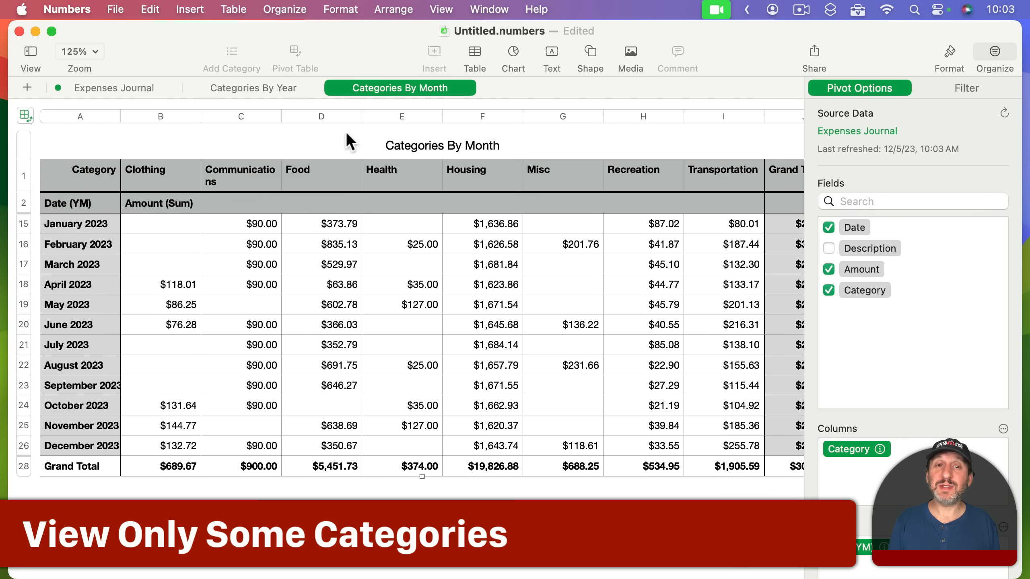
Add a Category quick filter to the Categories By Month pivot table that hides Transportation, Recreation, Misc and Communications
{"action": "left_click", "coordinate": [967, 89]}
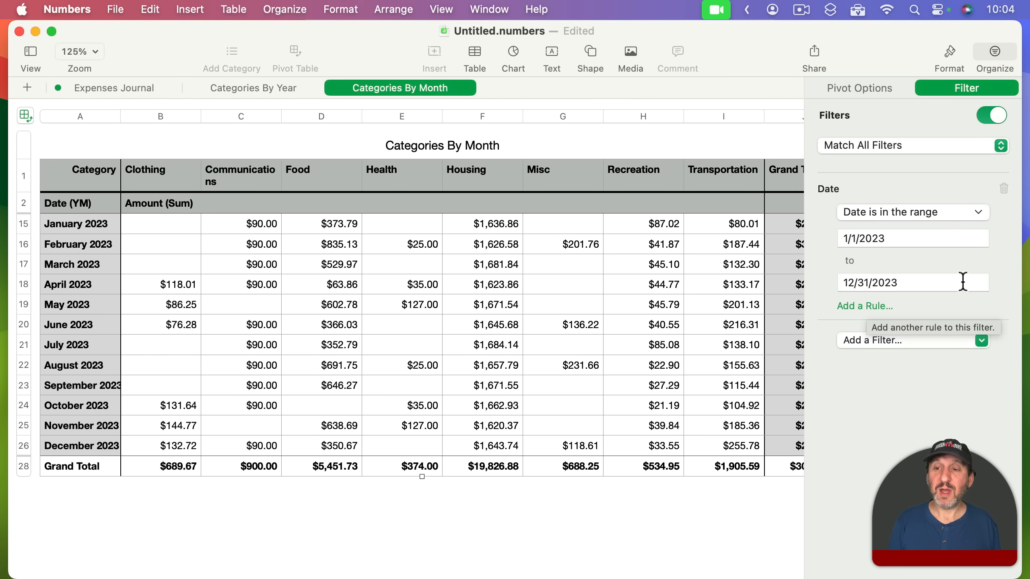
{"action": "left_click", "coordinate": [862, 340]}
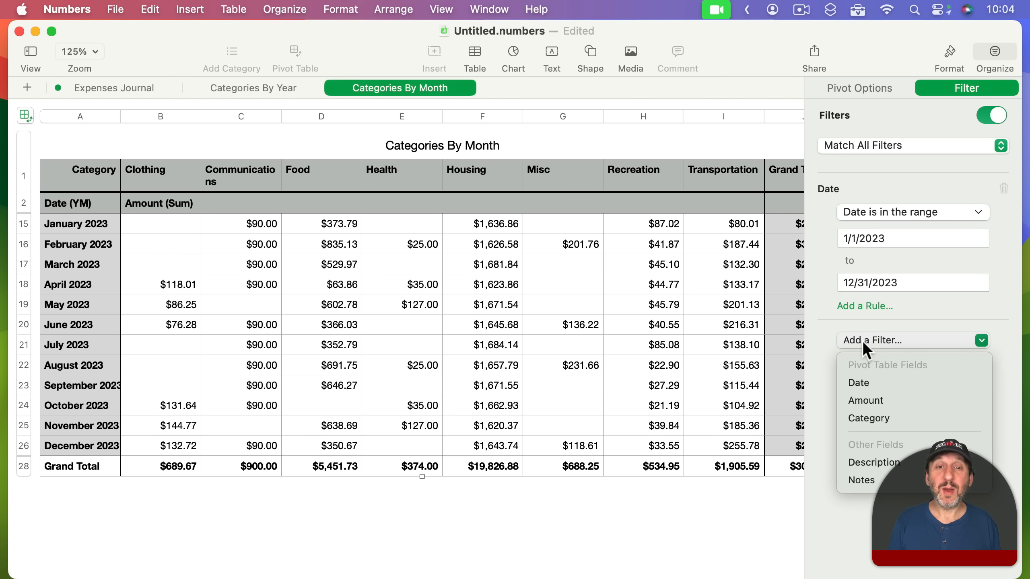
{"action": "left_click", "coordinate": [869, 416]}
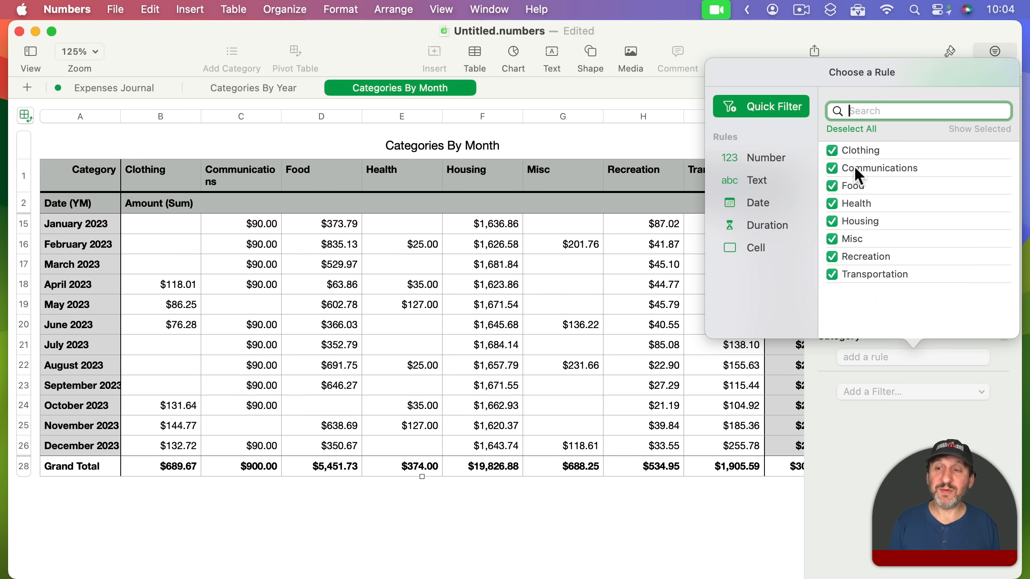
{"action": "left_click", "coordinate": [835, 274]}
{"action": "left_click", "coordinate": [832, 255]}
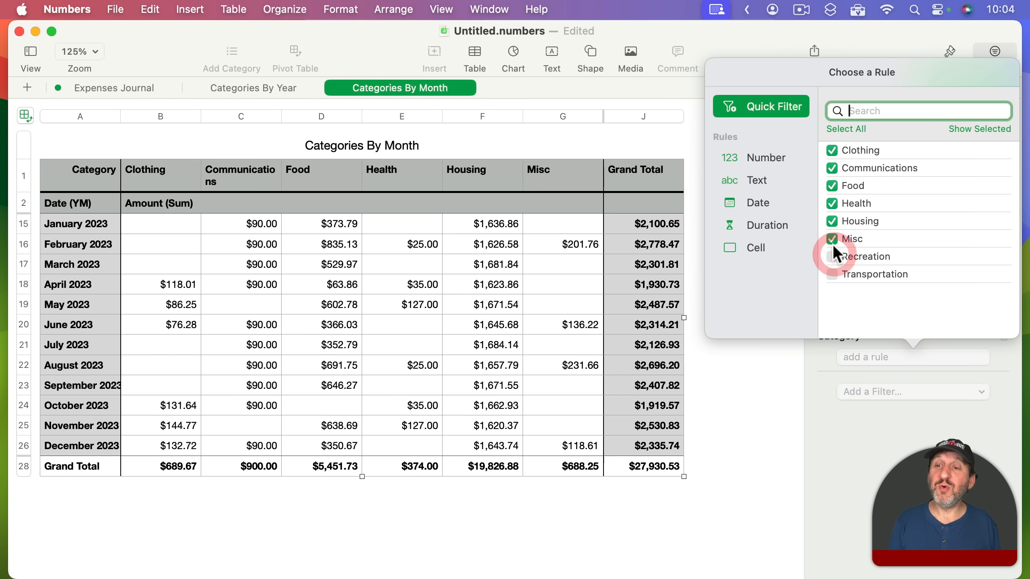
{"action": "left_click", "coordinate": [832, 239]}
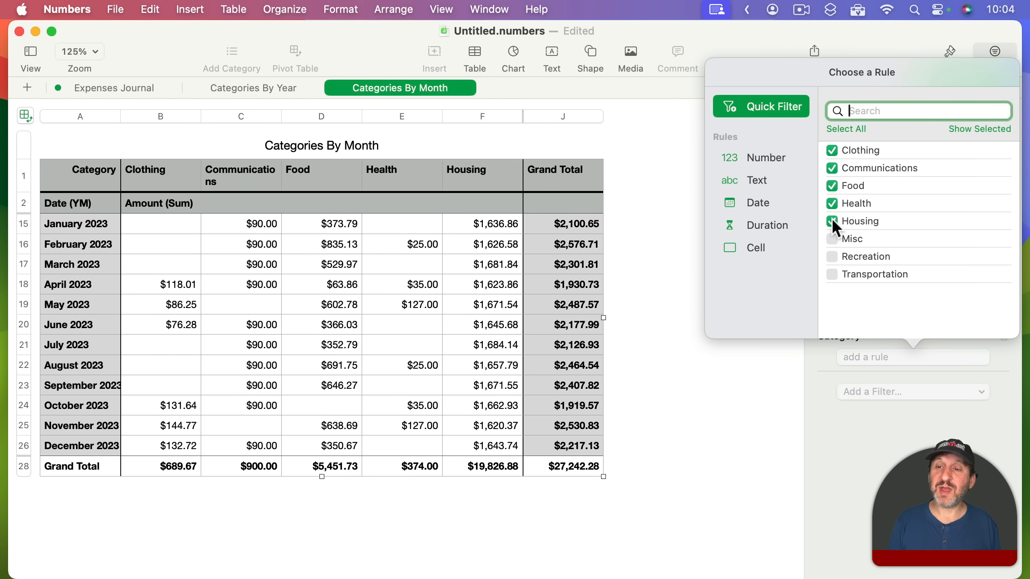
{"action": "left_click", "coordinate": [832, 167]}
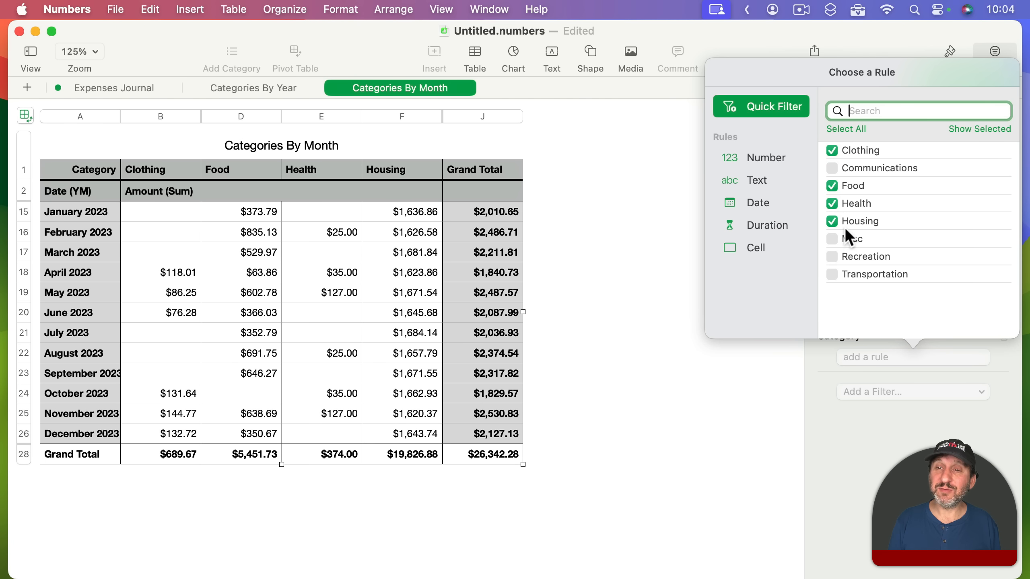
{"action": "left_click", "coordinate": [772, 40]}
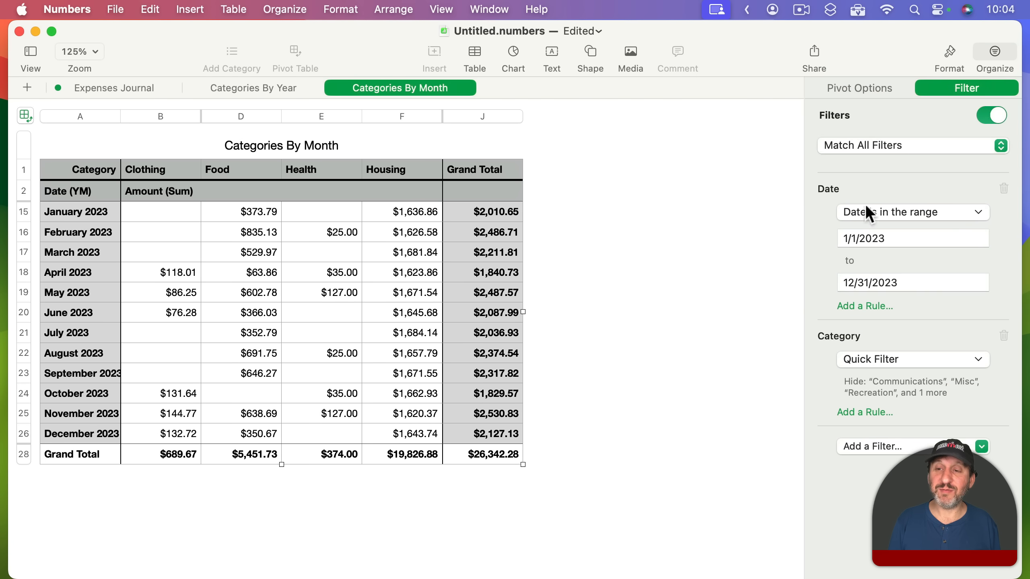